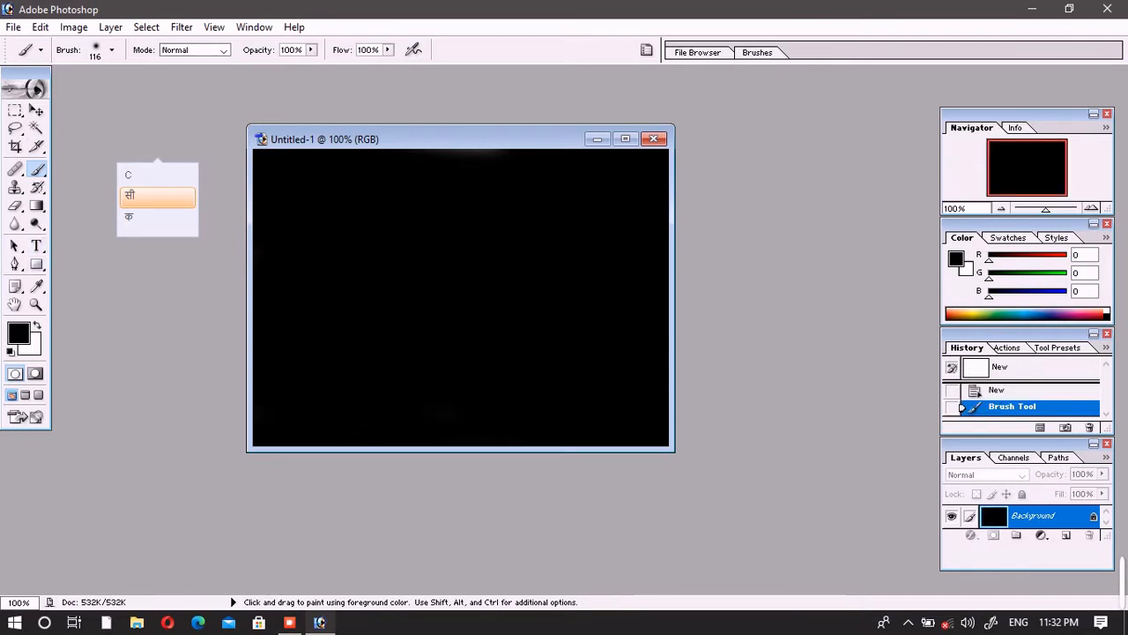
Start a wide text box across the upper part of the black canvas, with near-white text at 72 pt
left_click(36, 246)
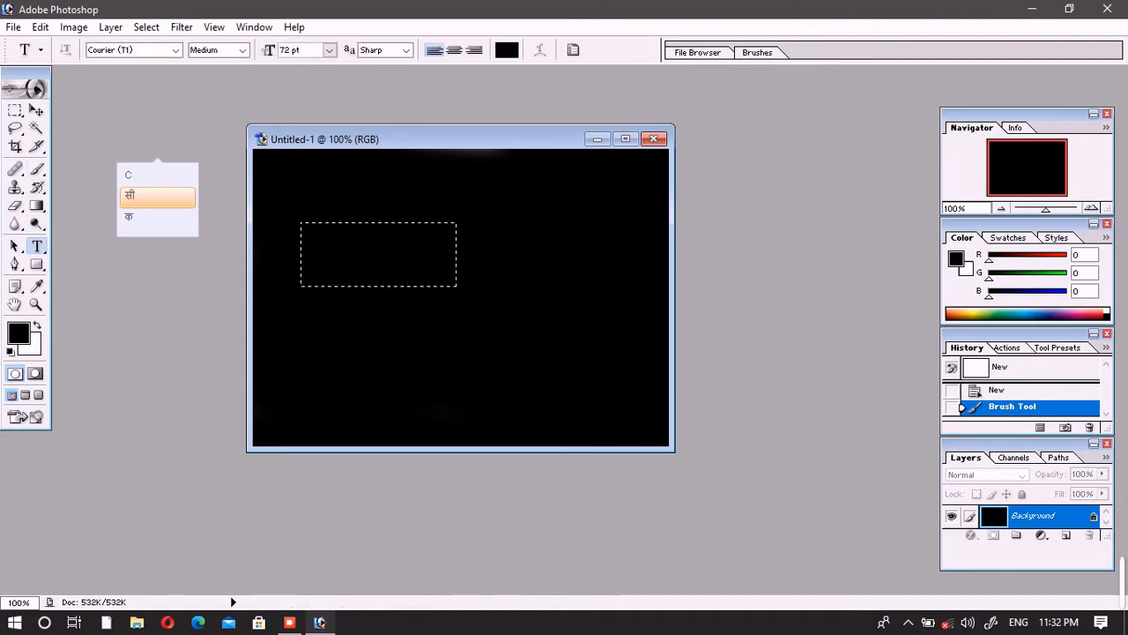
left_click_drag(456, 286, 611, 301)
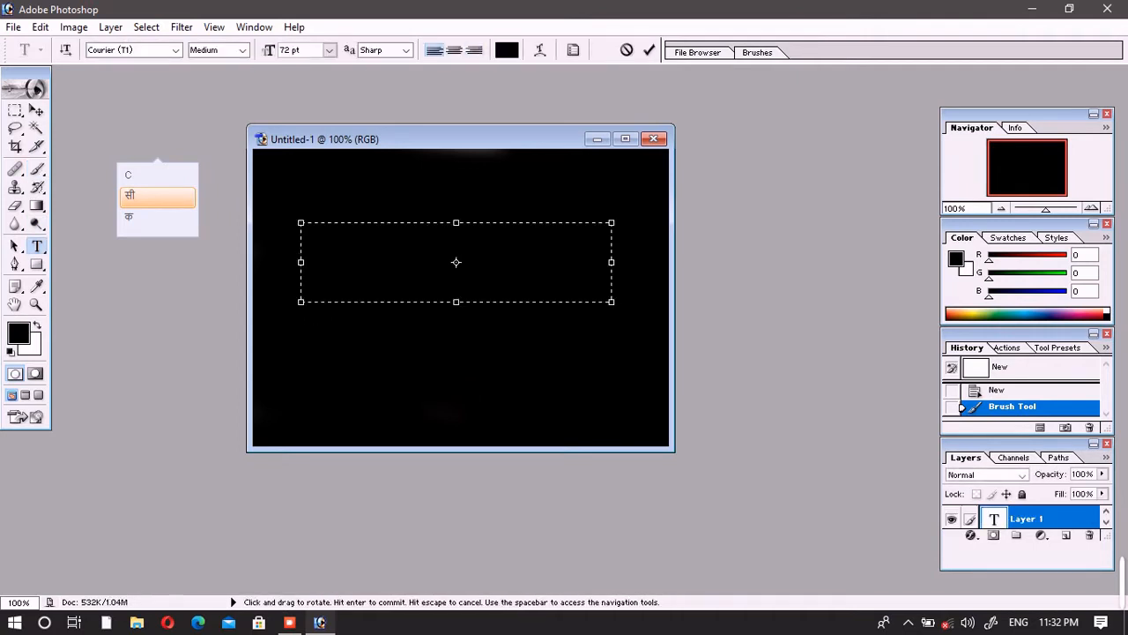
left_click(507, 50)
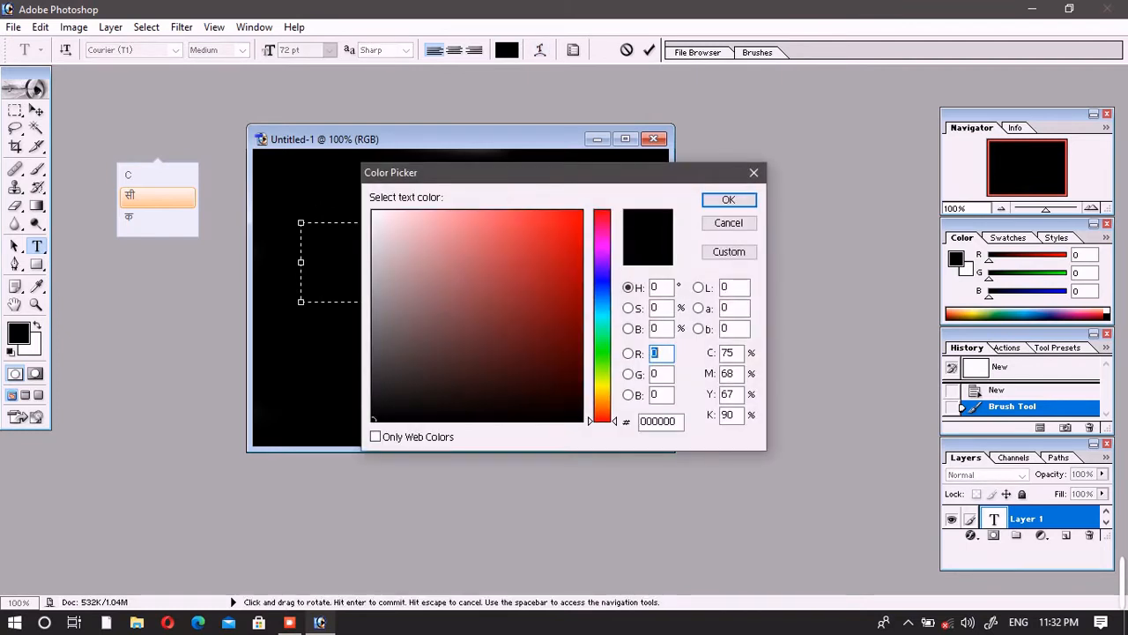
left_click(376, 217)
left_click(728, 200)
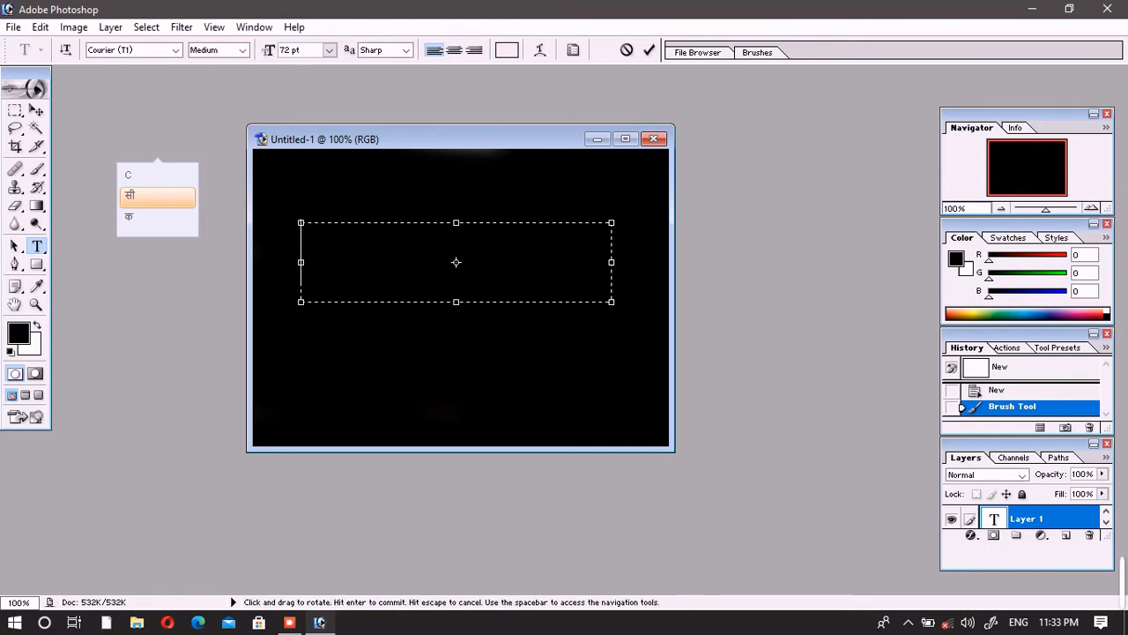
left_click(329, 50)
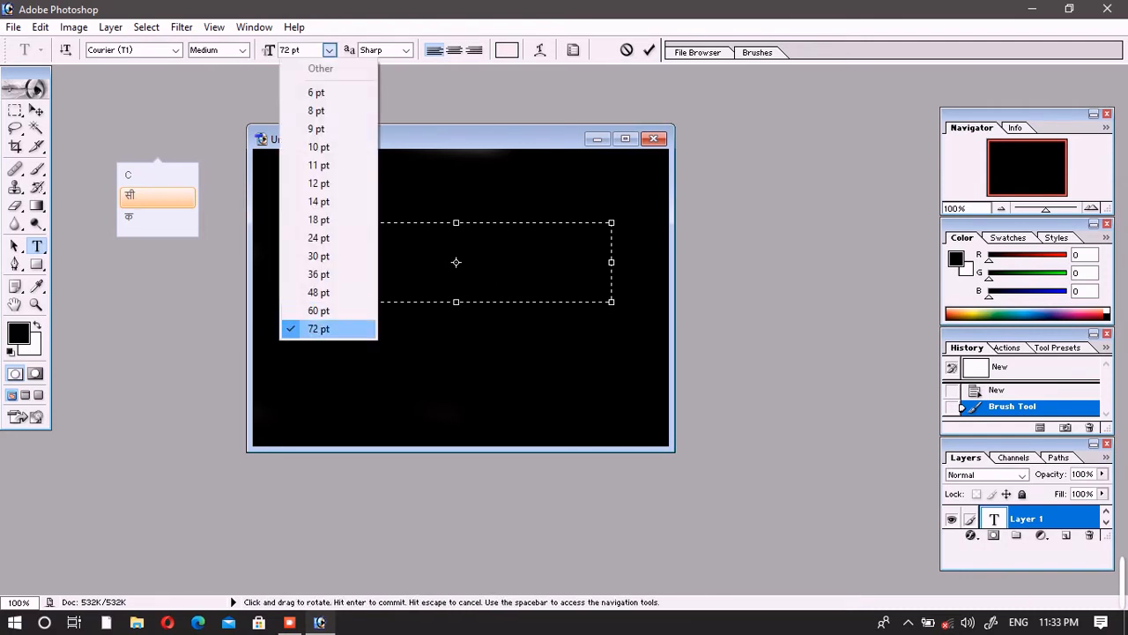
left_click(329, 328)
Enter the text "bca study" and widen the text box so that it fits on one line
type("bca st")
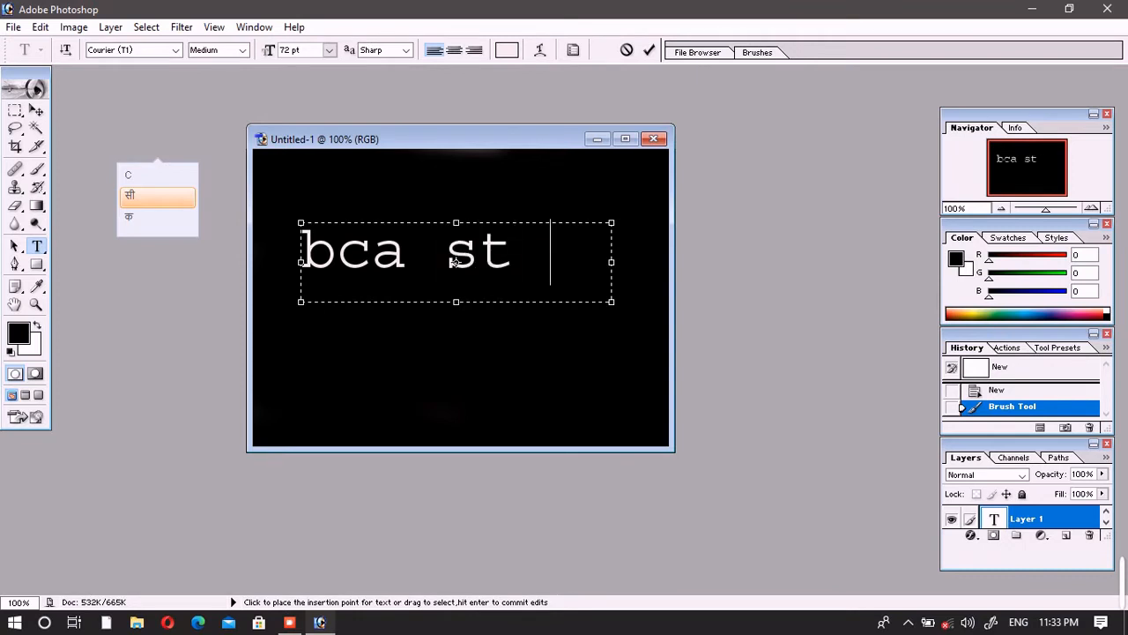
key("BackSpace")
type("y")
key("BackSpace")
type("u")
key("BackSpace")
key("BackSpace")
key("BackSpace")
key("BackSpace")
left_click_drag(611, 301, 621, 301)
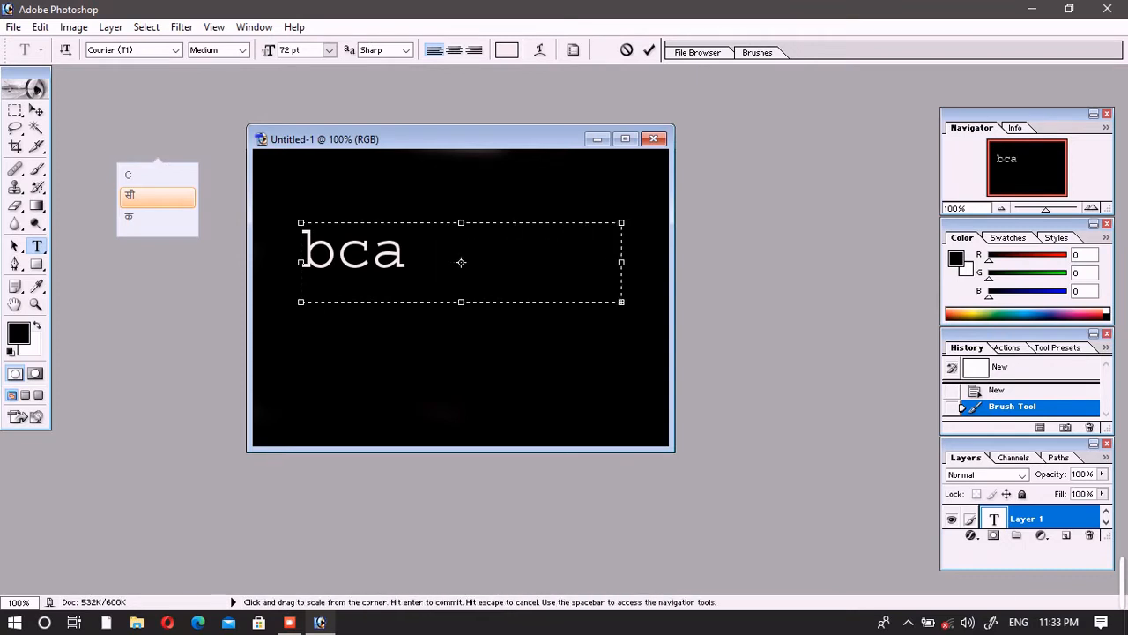
type("study")
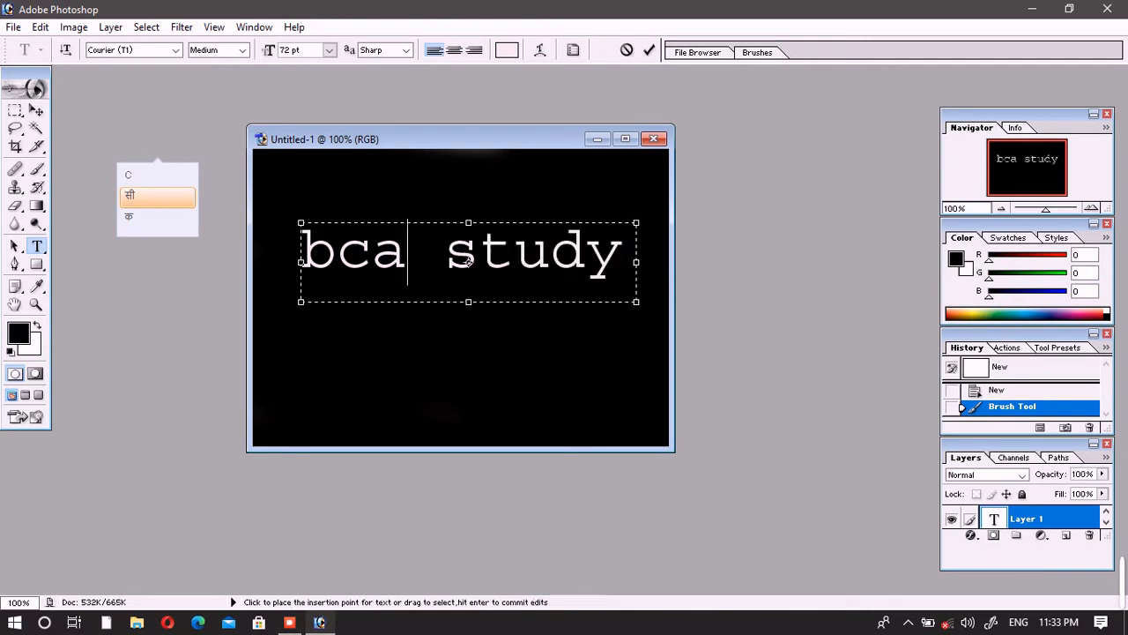
Try the fonts Bernard MT Condensed, Britannic Bold and Centaur on the word "bca"
left_click_drag(408, 253, 300, 253)
left_click(175, 50)
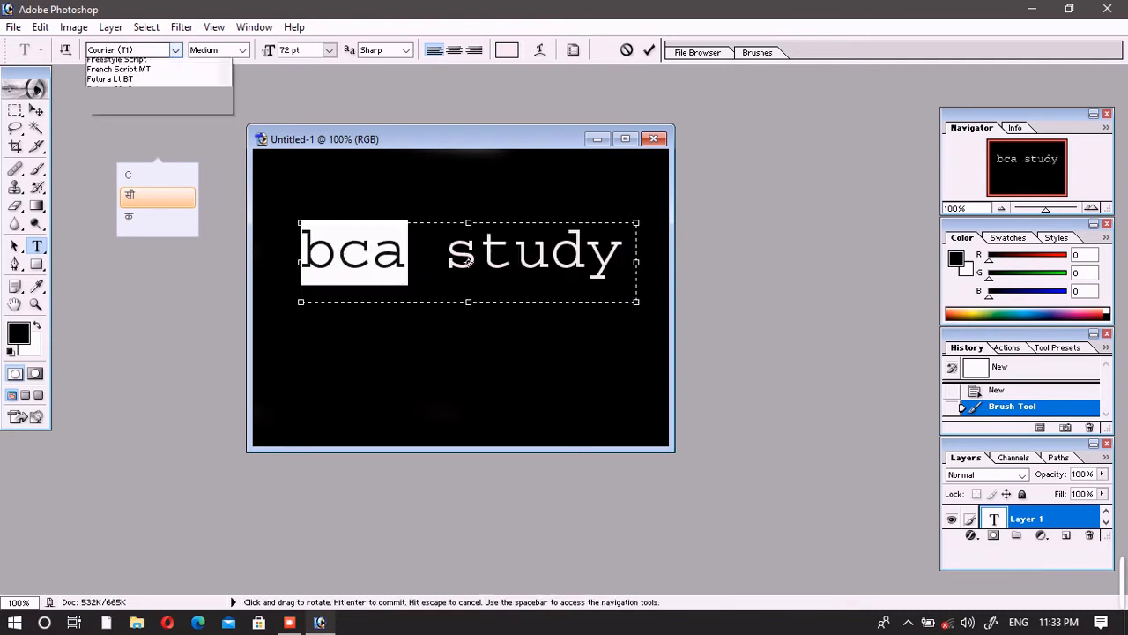
left_click(123, 62)
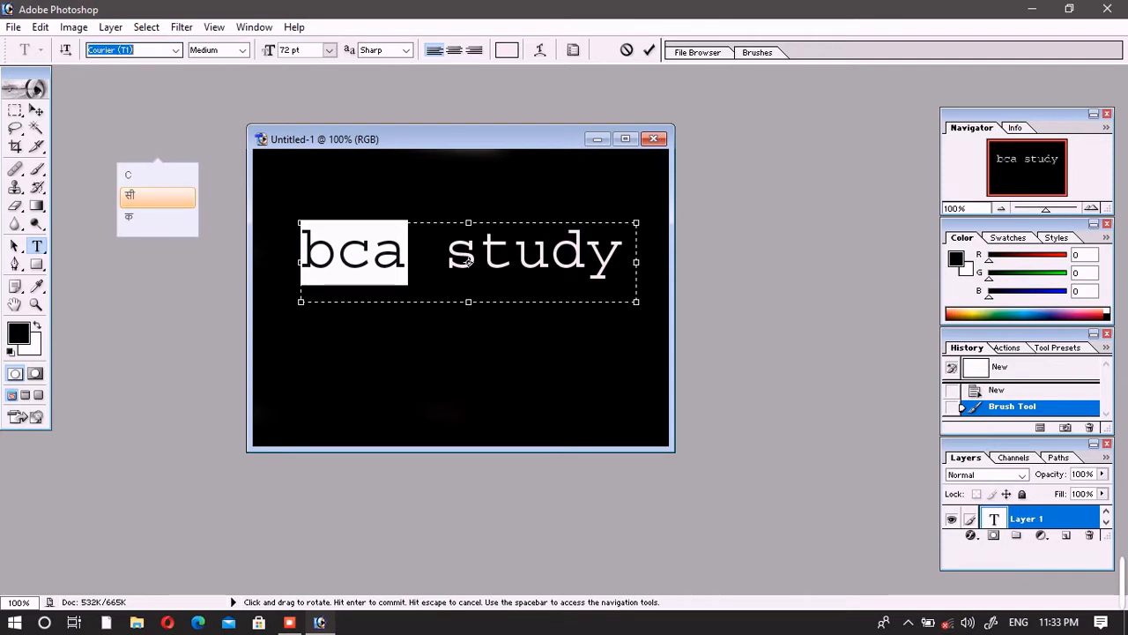
type("B")
type("ern")
key("Return")
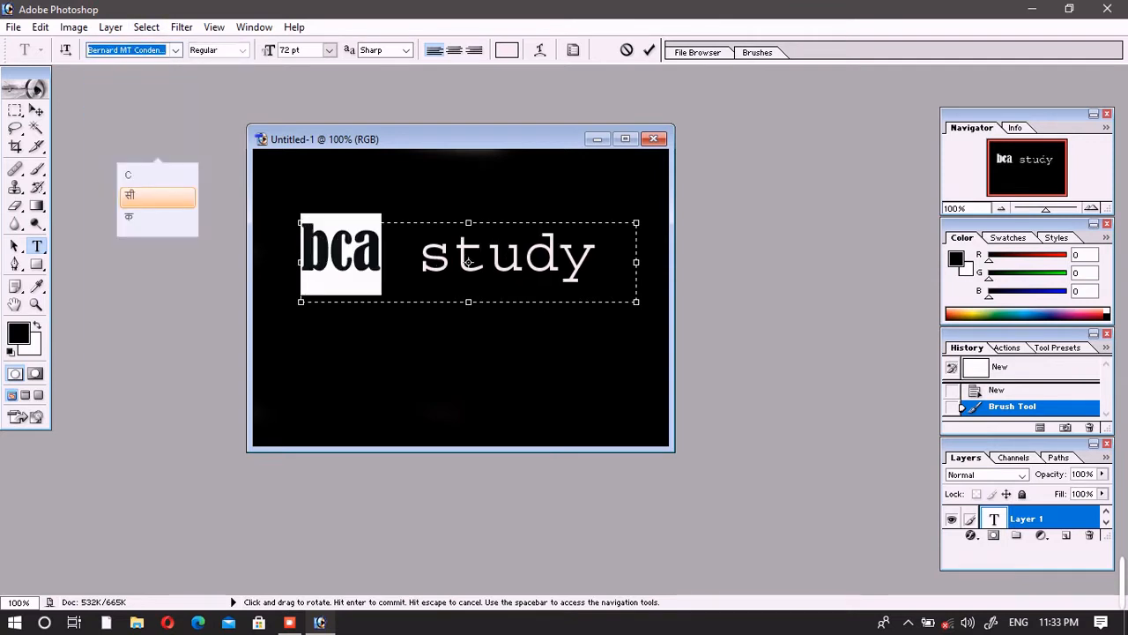
left_click(176, 51)
left_click(133, 132)
left_click(175, 50)
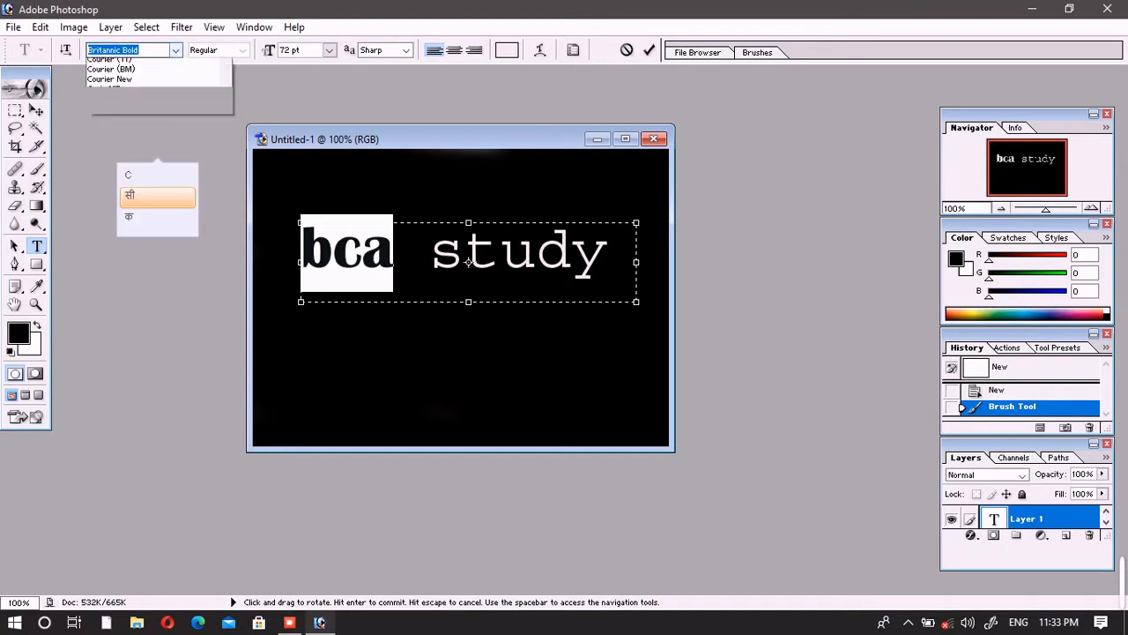
left_click(132, 162)
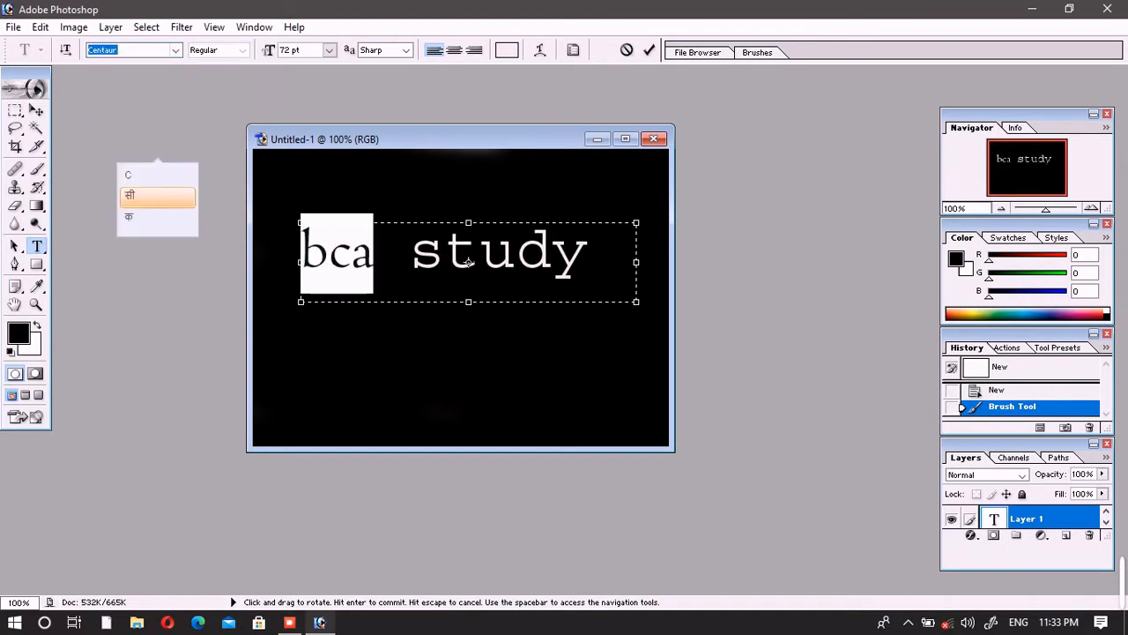
Set the font of the selected word "bca" to Bauhaus 93
left_click(176, 51)
scroll(150, 131, "up", 8)
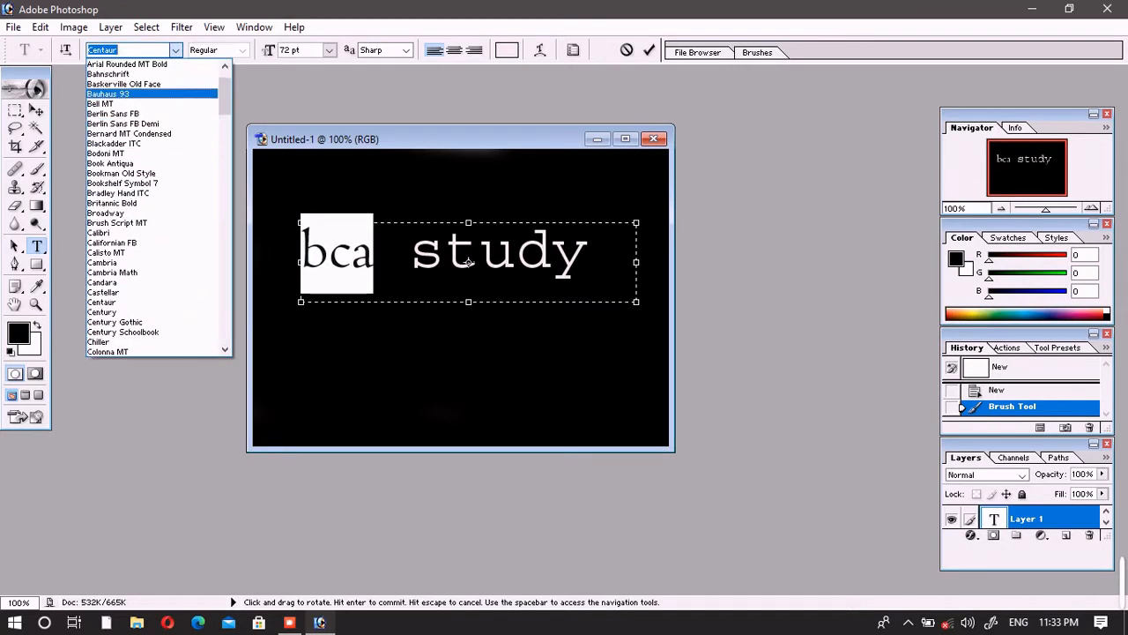
key("Return")
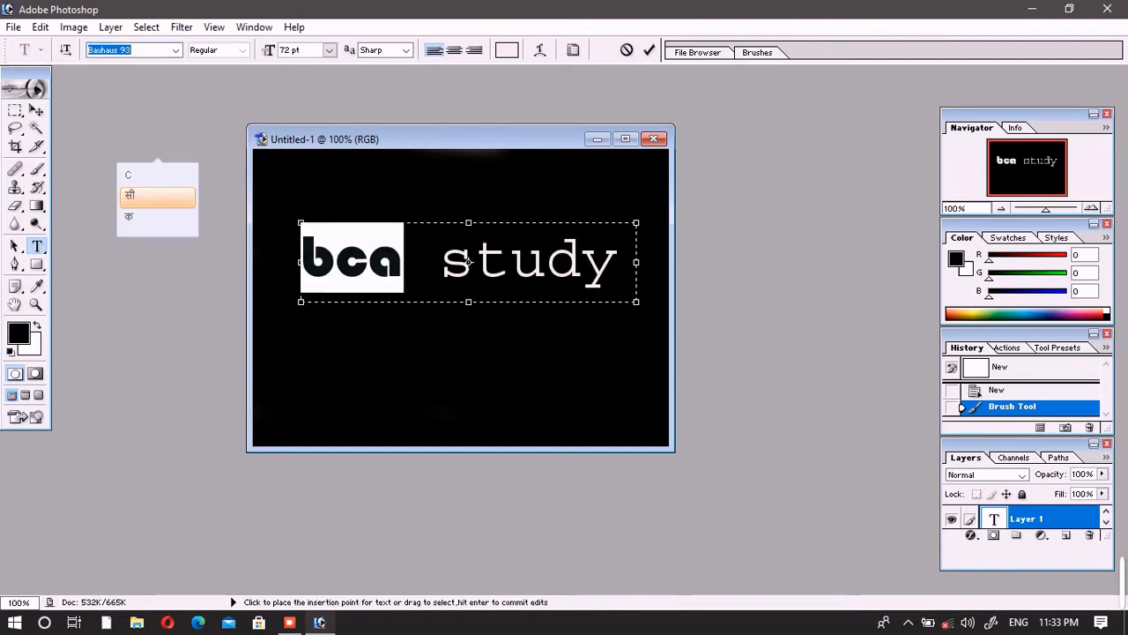
Set the font of the word "study" to Bauhaus 93 as well
left_click_drag(439, 262, 619, 262)
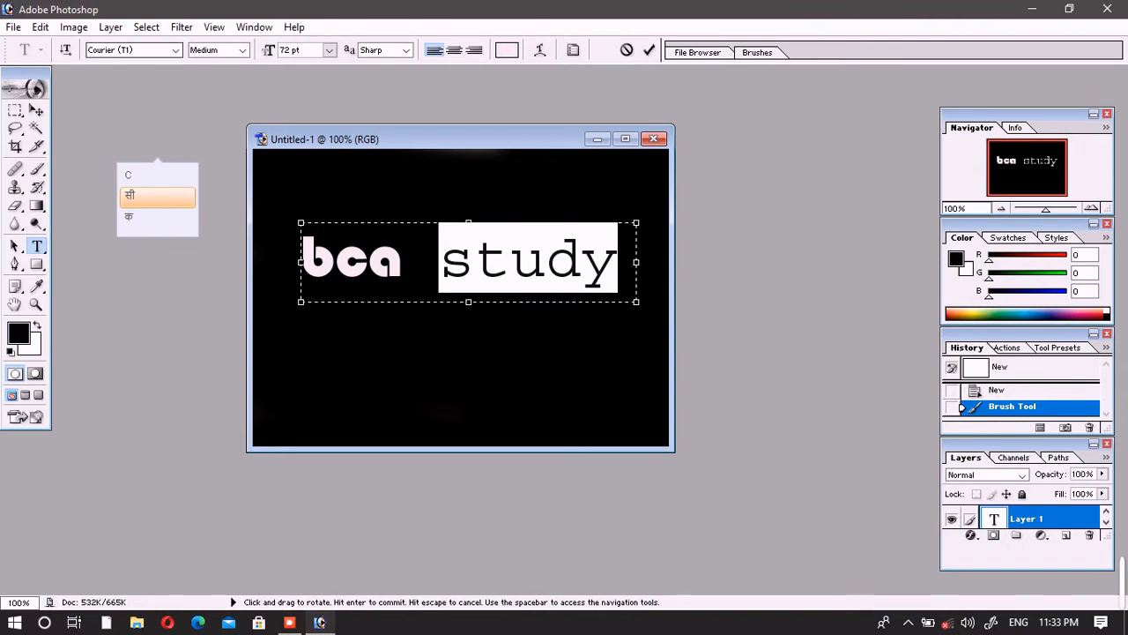
left_click(176, 49)
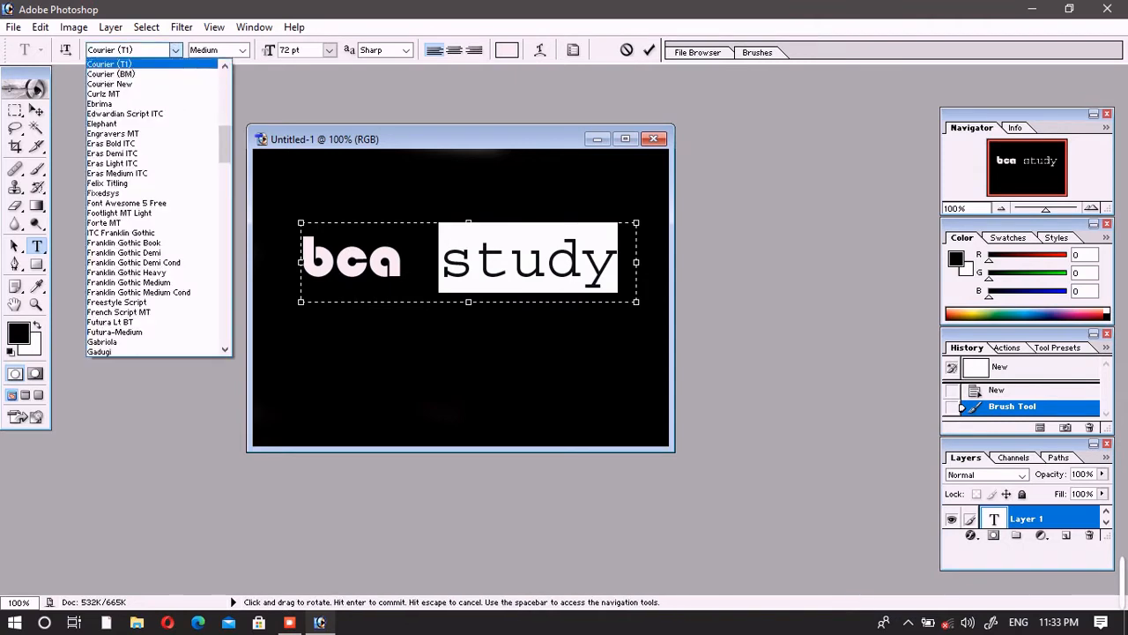
left_click(110, 49)
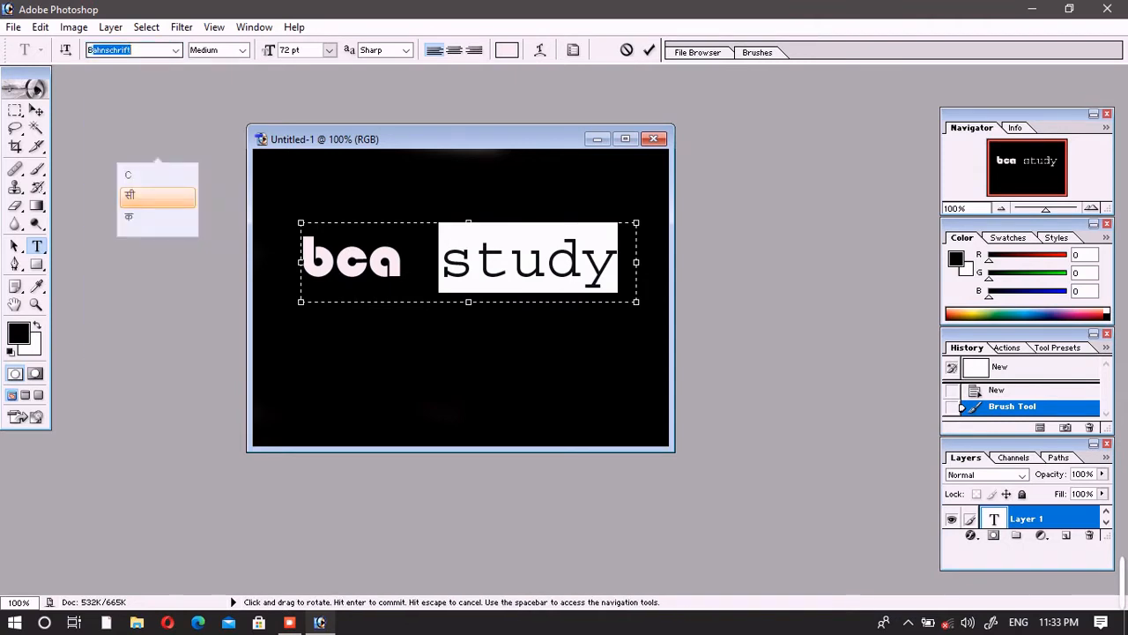
type("B")
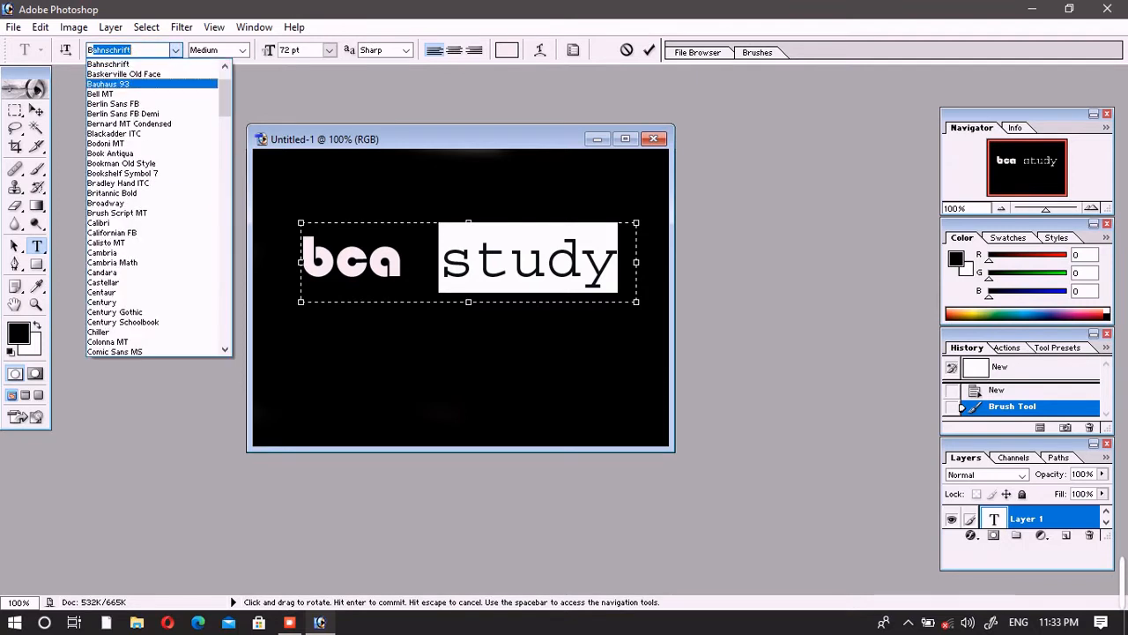
left_click(109, 82)
left_click(468, 261)
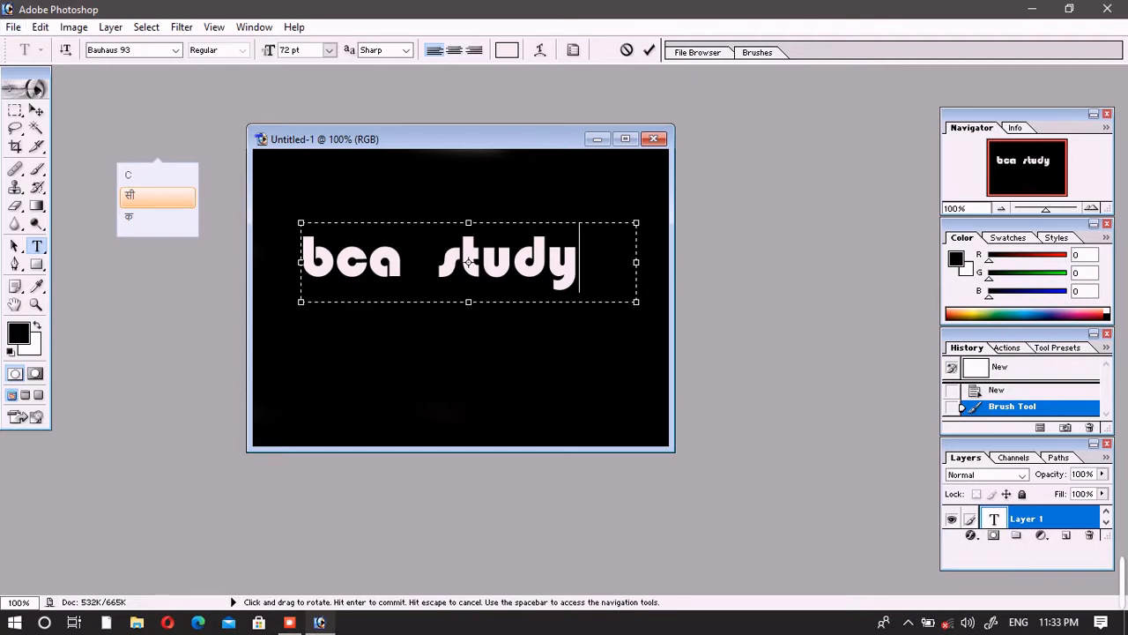
Move the Untitled-1 document window toward the middle of the workspace and commit the "bca study" text
left_click_drag(460, 138, 591, 148)
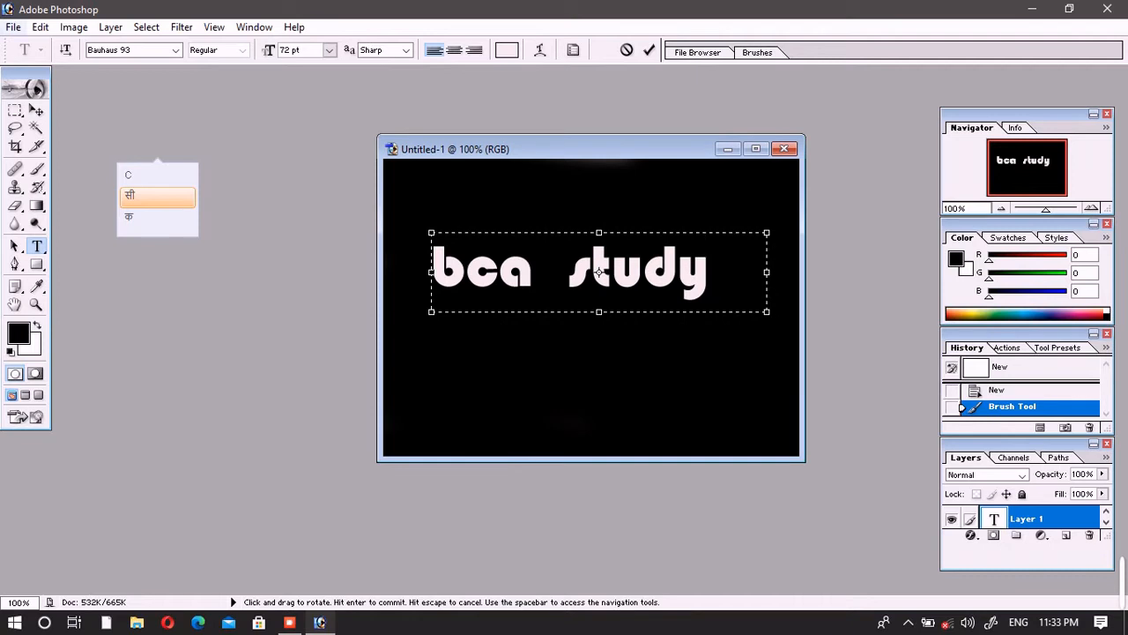
key("alt+f")
key("Right")
key("Left")
key("Down")
key("Down")
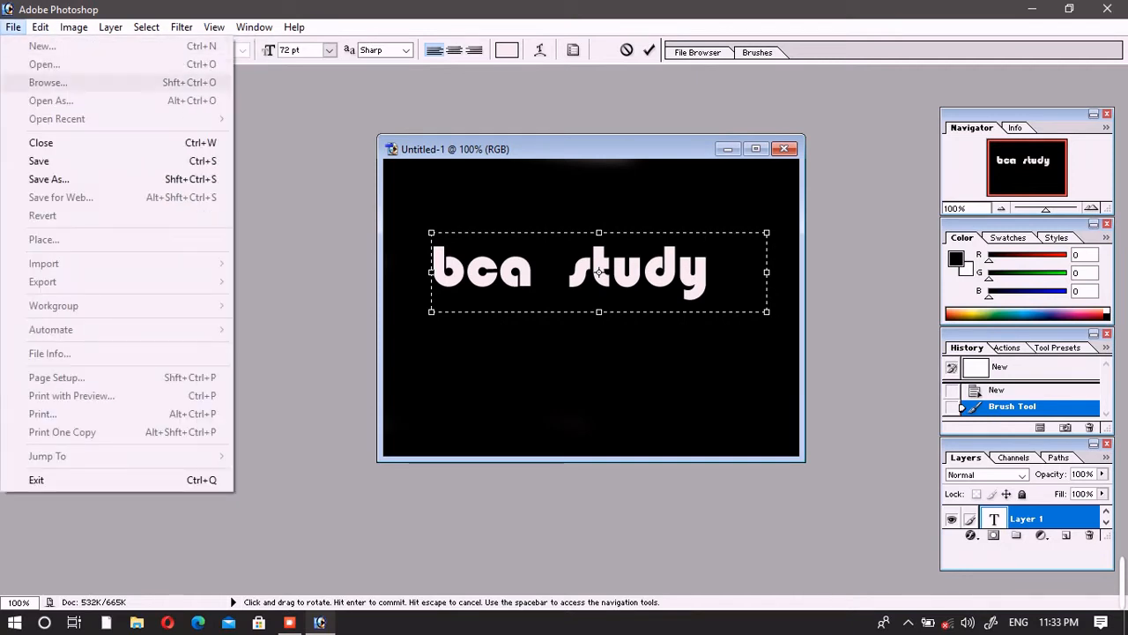
key("Escape")
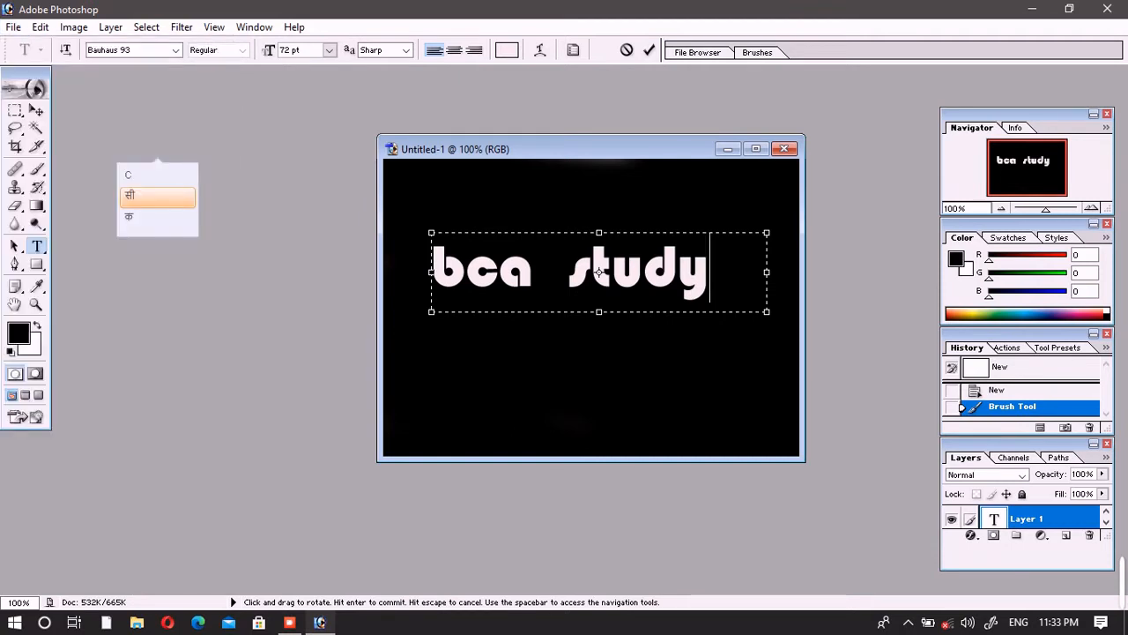
left_click_drag(496, 149, 376, 151)
left_click(471, 270)
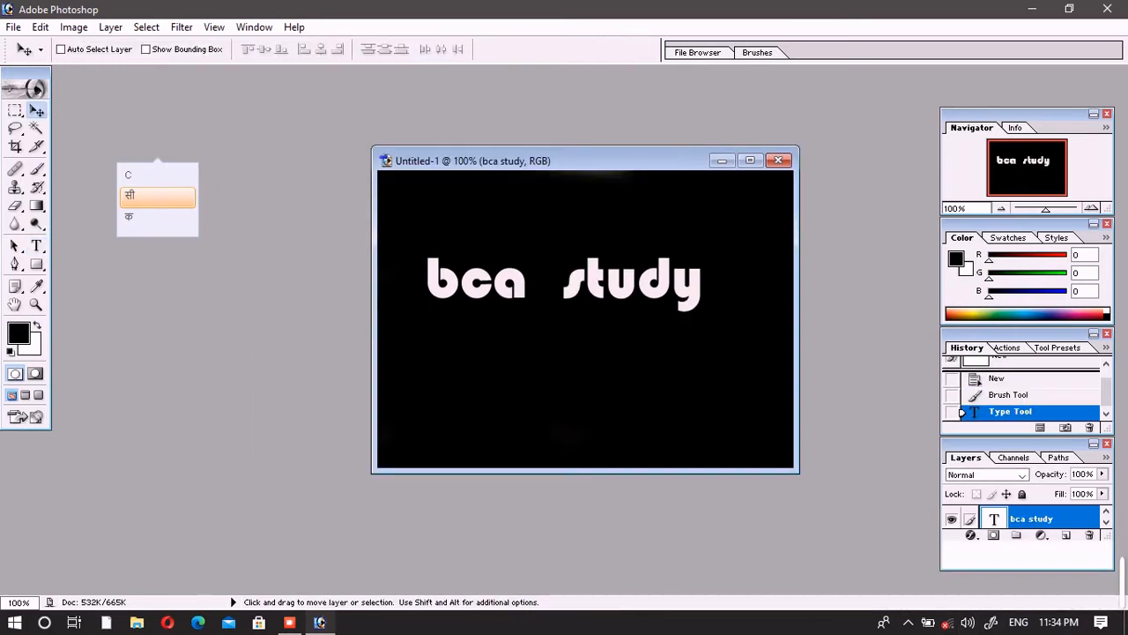
Open the "youtube logo" image from the Desktop and copy it as a layer into the Untitled-1 document
key("ctrl+o")
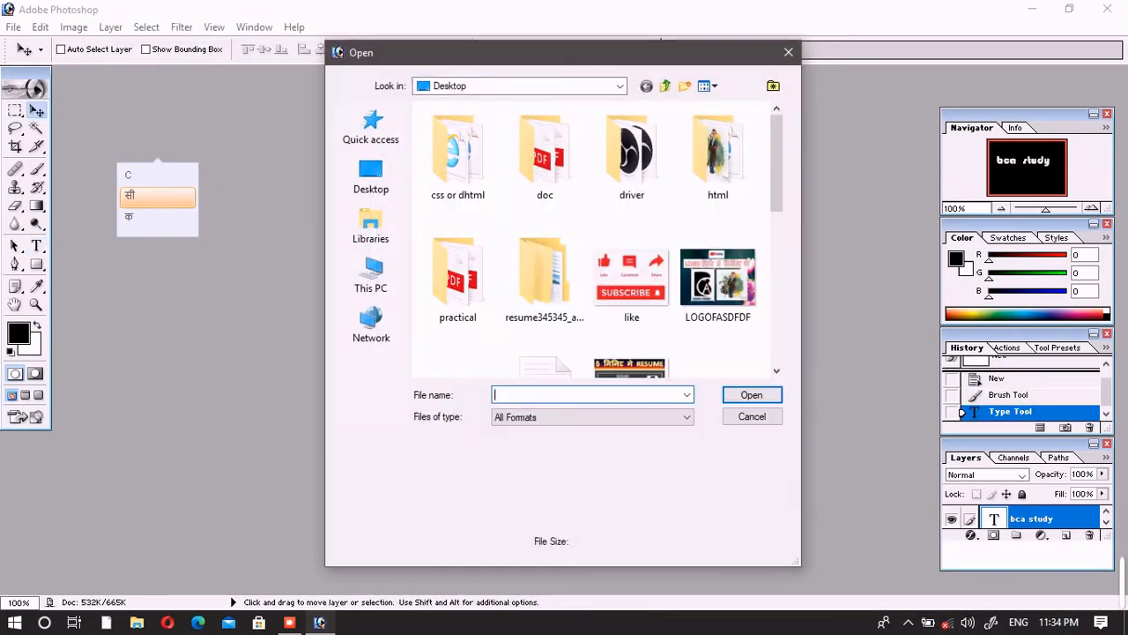
scroll(617, 247, "down", 5)
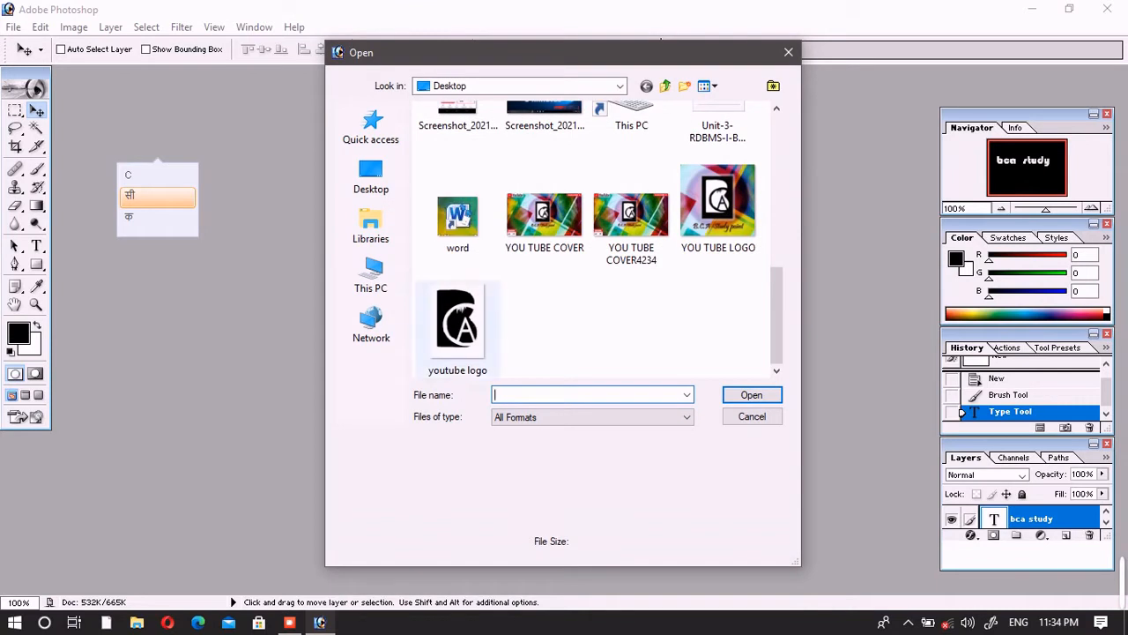
left_click(479, 331)
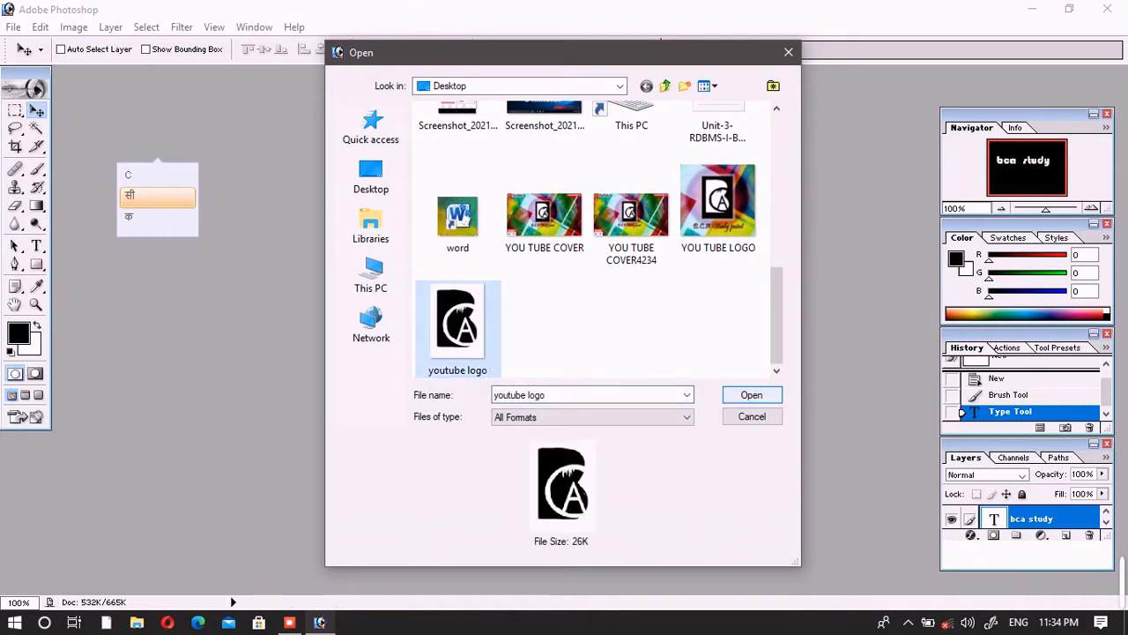
key("Return")
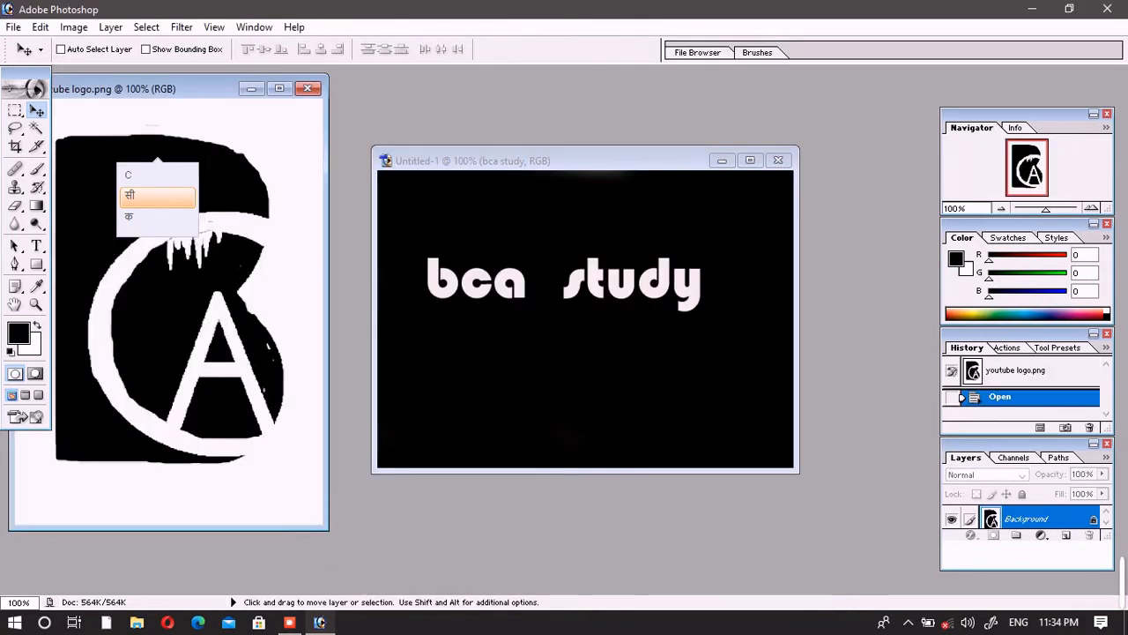
left_click_drag(211, 264, 601, 358)
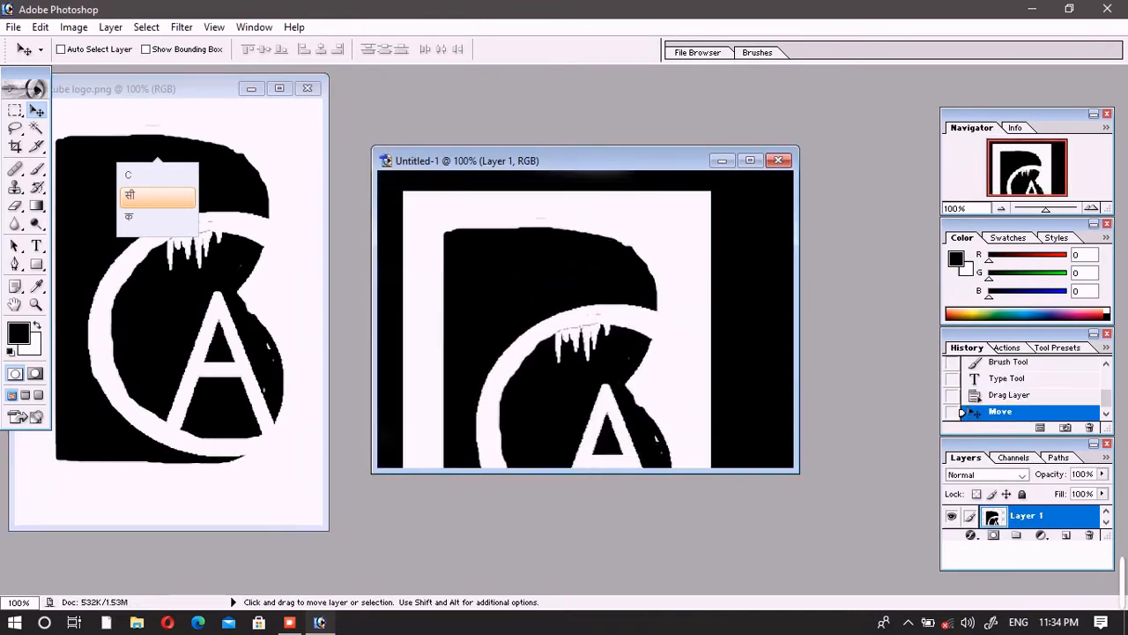
Scale the logo layer down to about 12% width and 13% height, apply it, and place the logo directly before "bca"
key("ctrl+t")
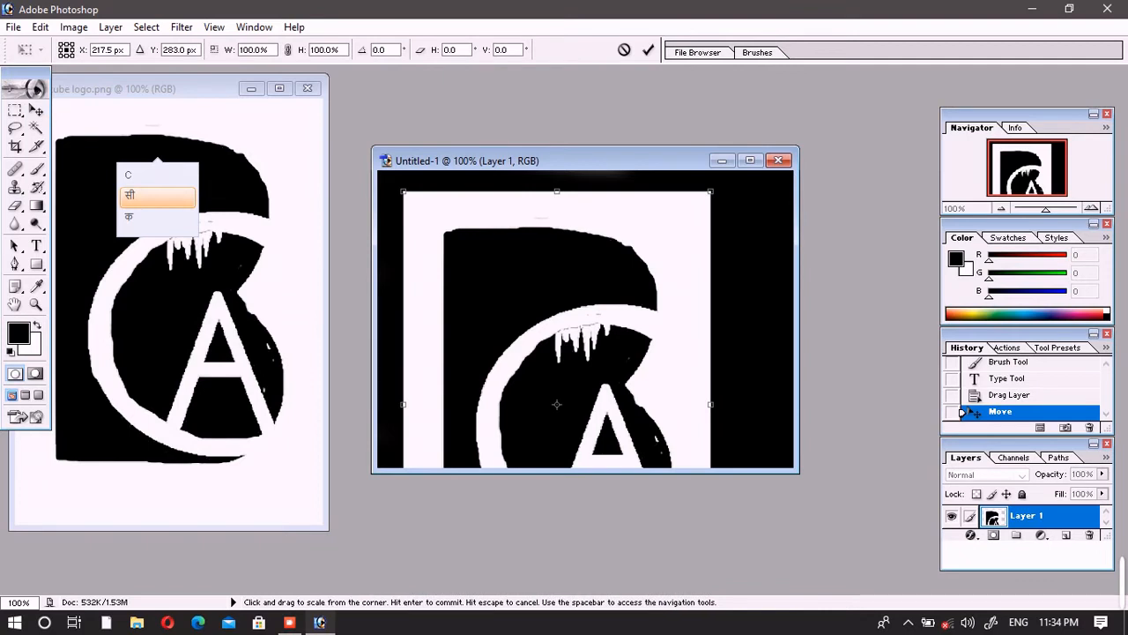
left_click_drag(403, 191, 655, 332)
left_click_drag(654, 379, 537, 234)
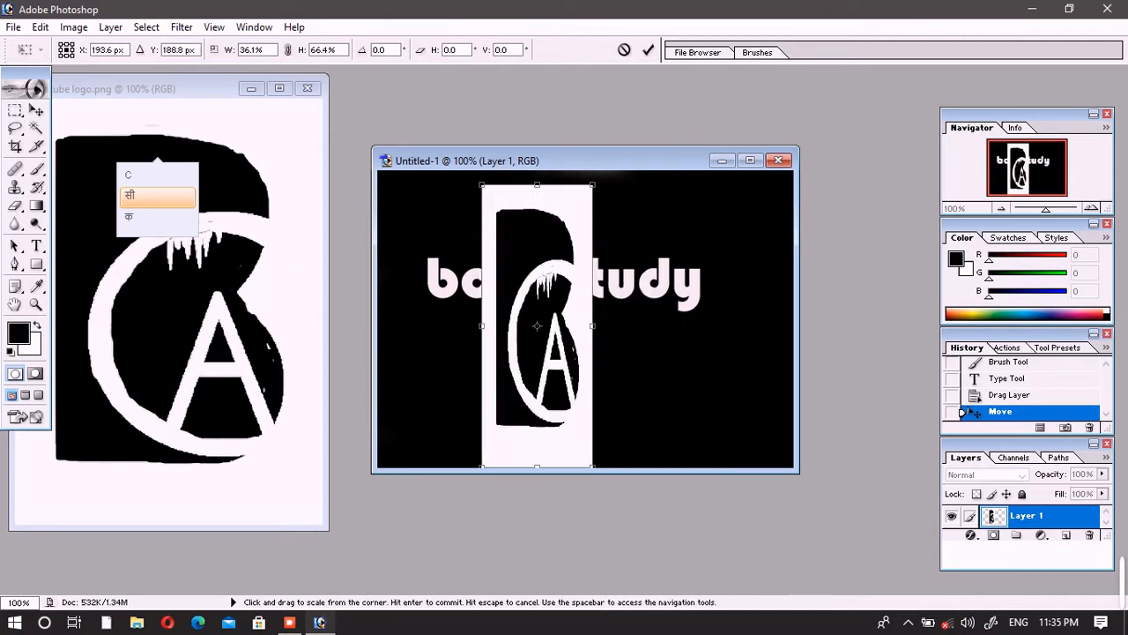
left_click_drag(481, 185, 555, 375)
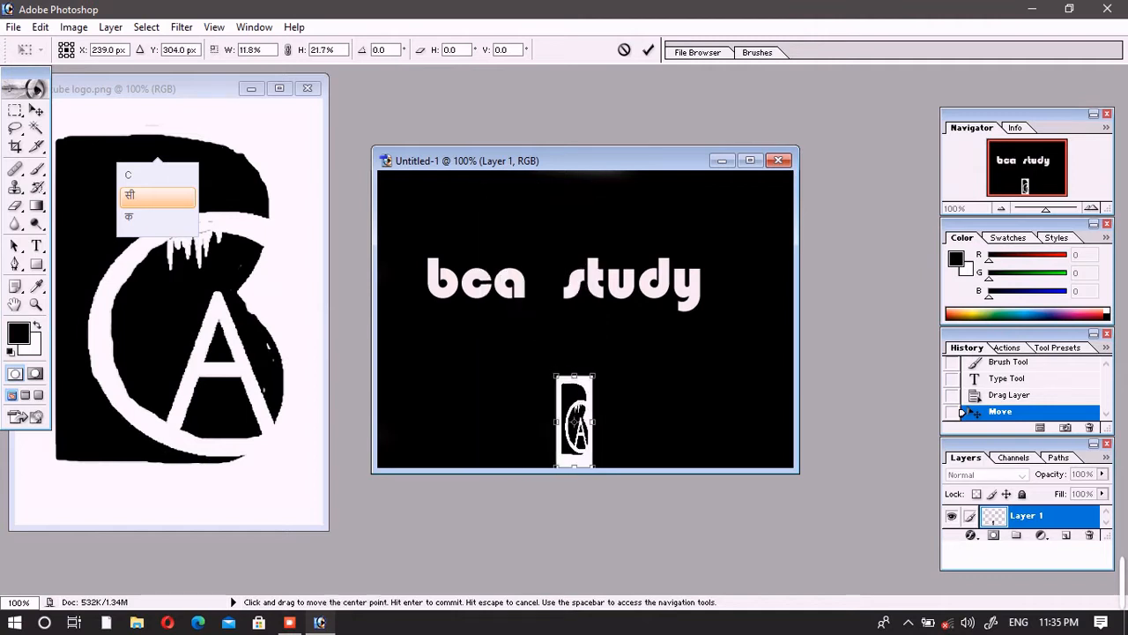
left_click_drag(556, 421, 530, 422)
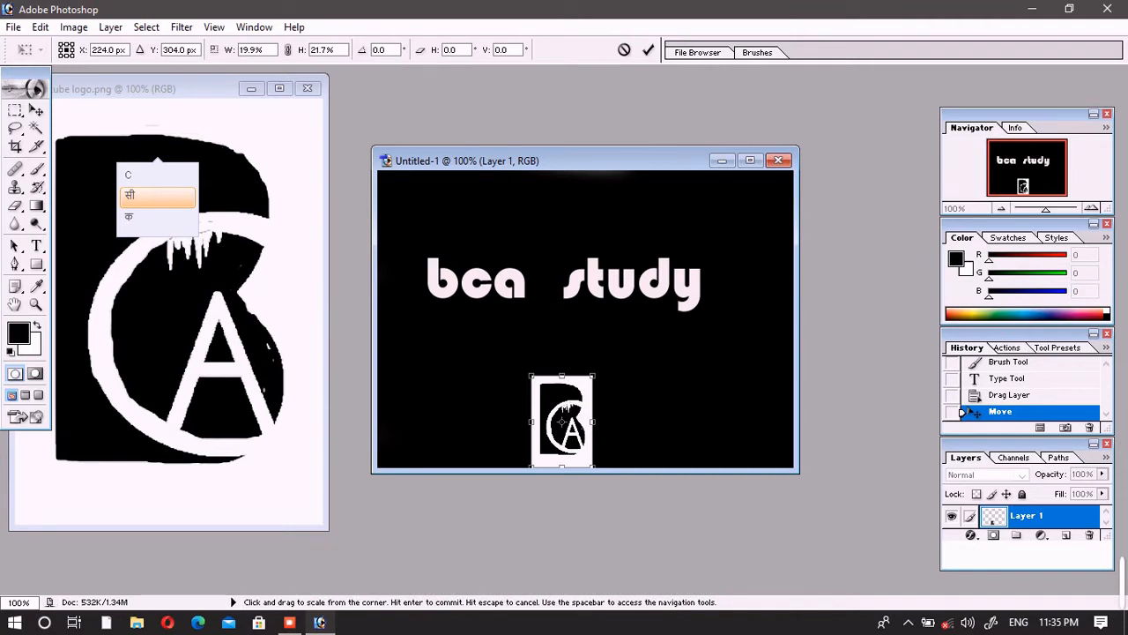
left_click_drag(532, 376, 555, 411)
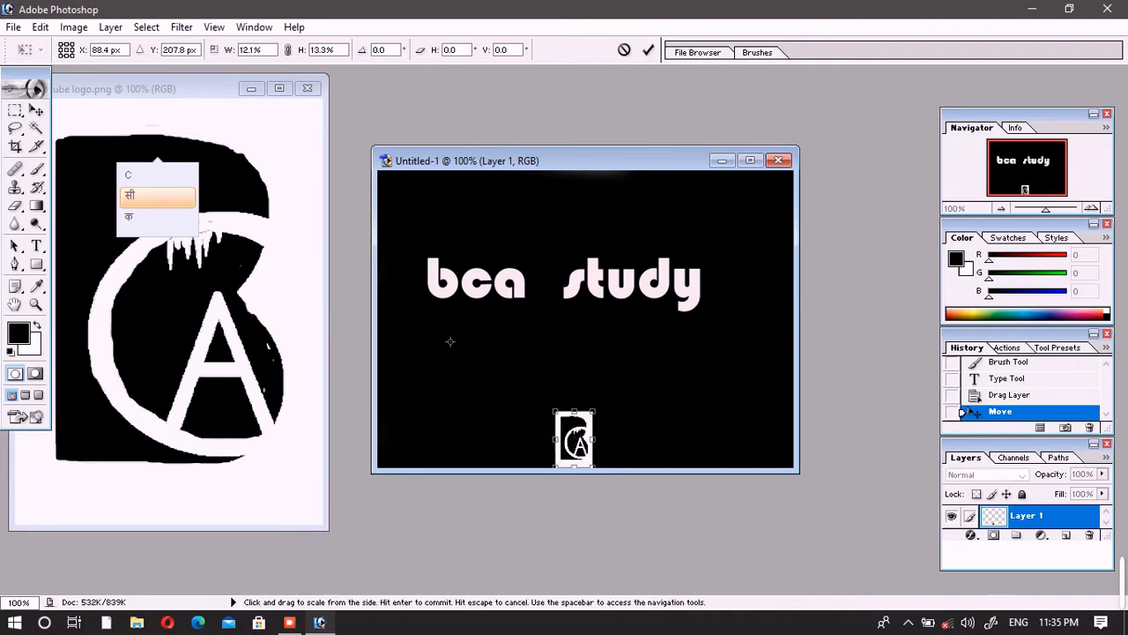
key("v")
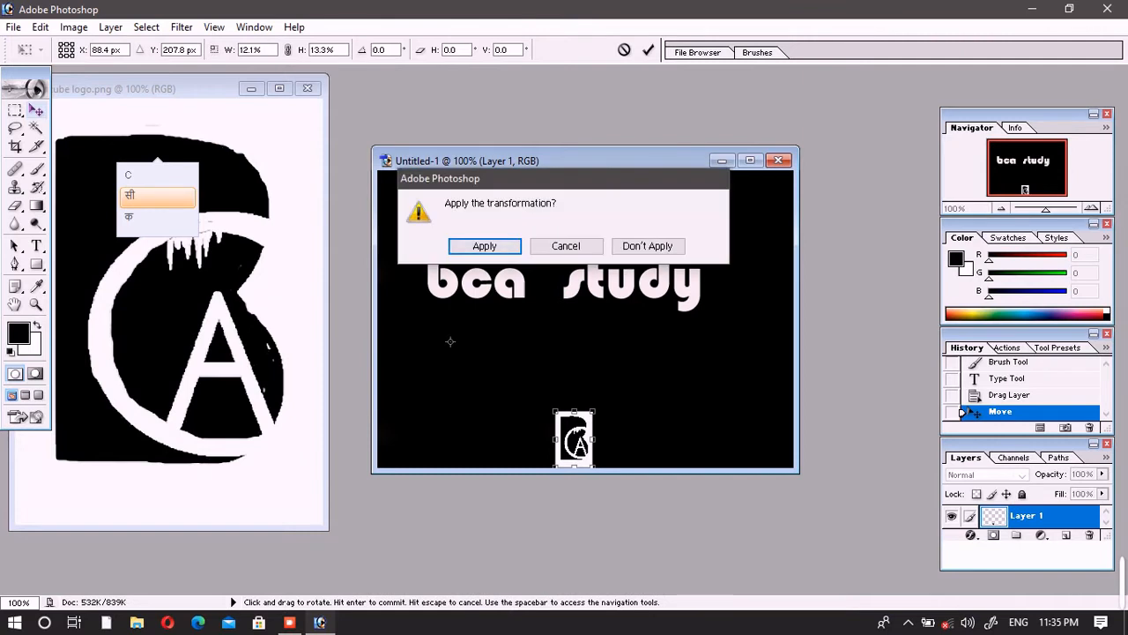
key("Return")
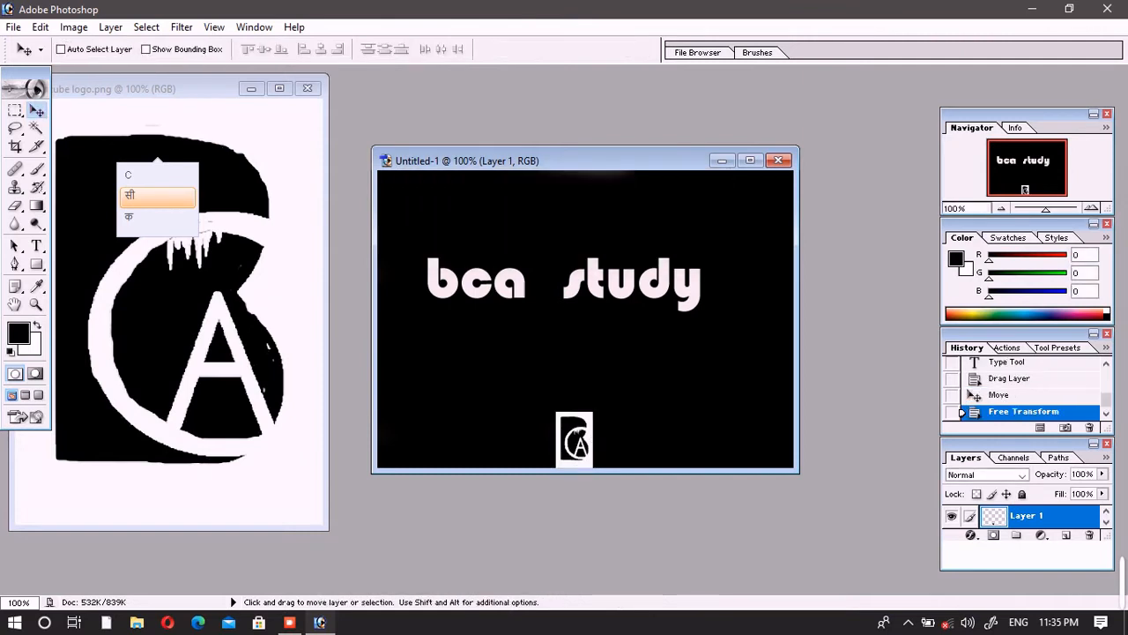
left_click_drag(575, 439, 405, 278)
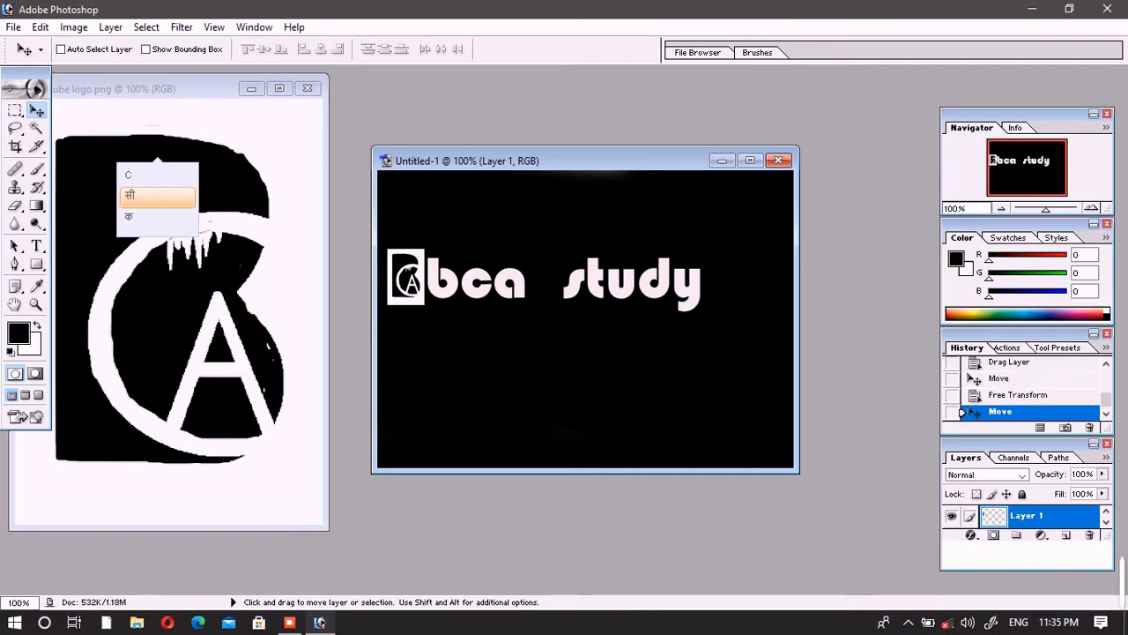
Shift the "bca study" text layer slightly to the right, leaving a gap after the logo
left_click(36, 246)
left_click(459, 284)
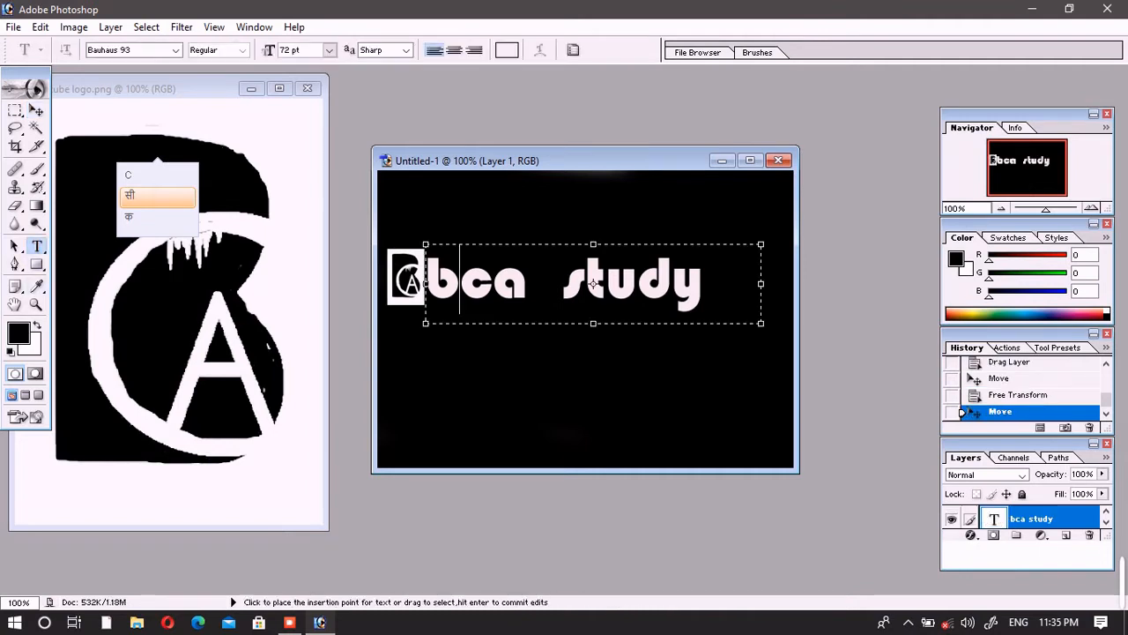
key("shift+Right")
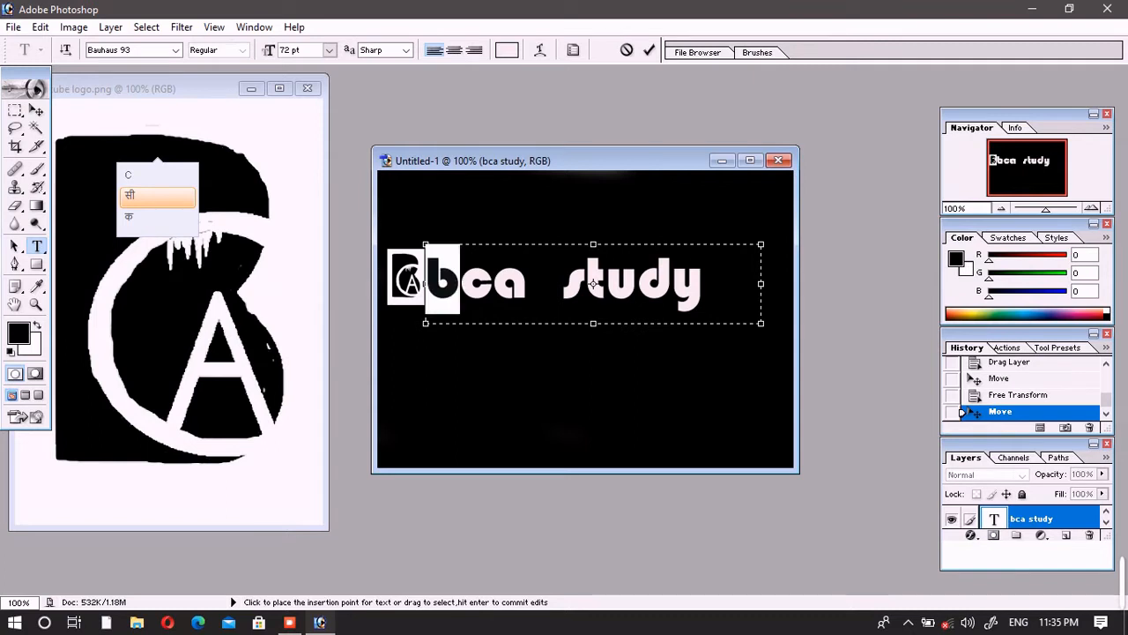
left_click(37, 109)
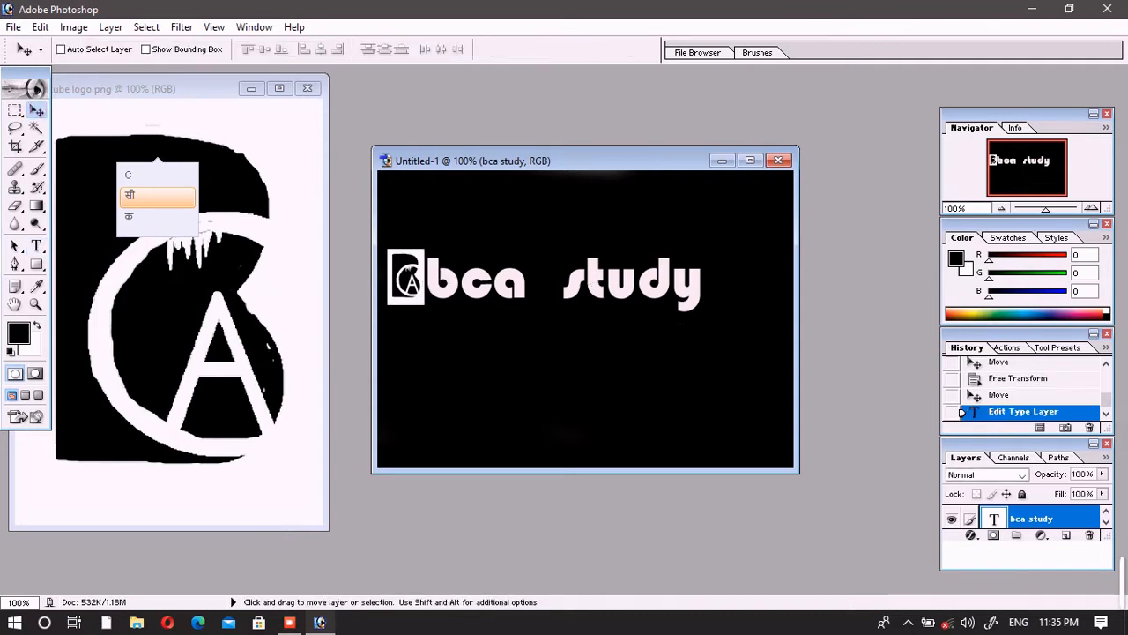
left_click_drag(565, 284, 602, 283)
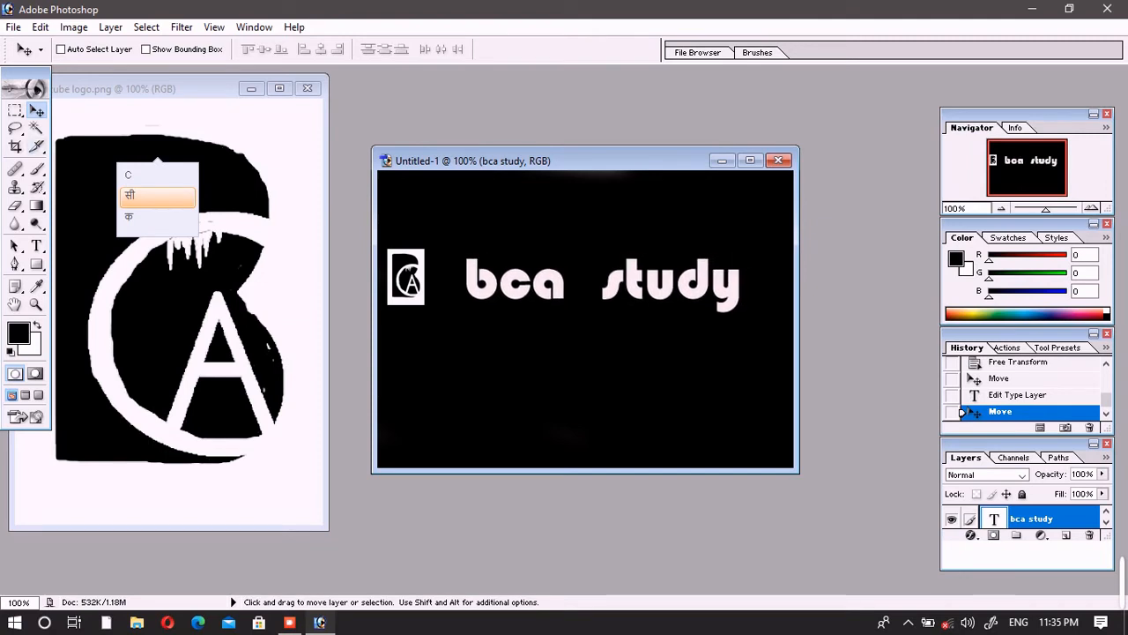
Select Layer 1 and move the logo slightly right, closer to the word "bca"
scroll(1031, 519, "down", 2)
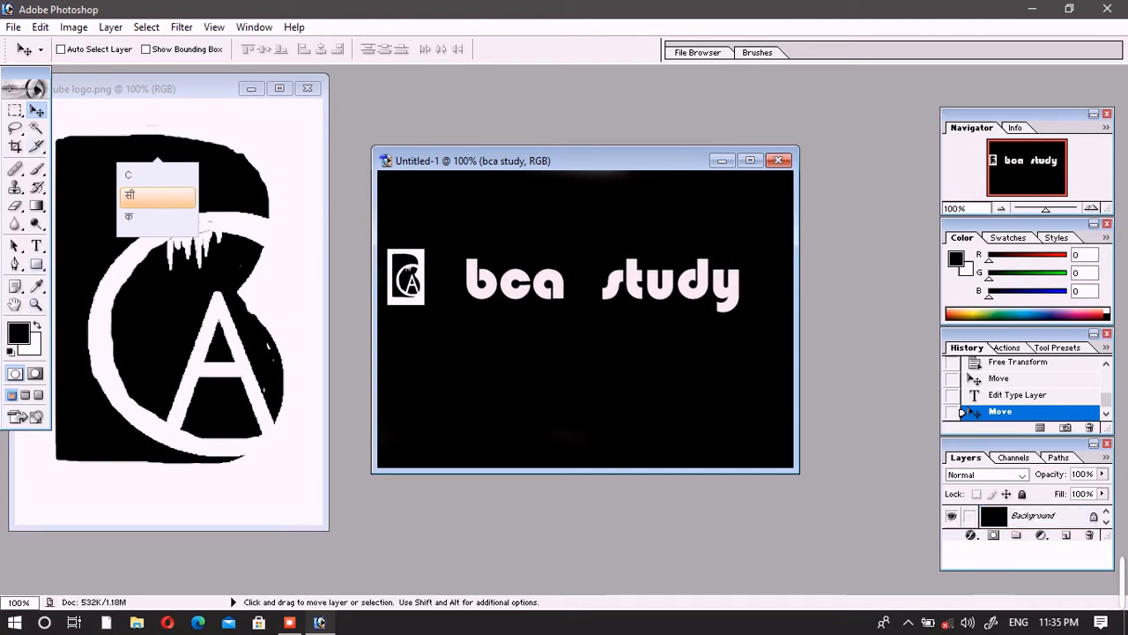
left_click(1031, 519)
scroll(1031, 518, "up", 1)
scroll(1026, 517, "up", 2)
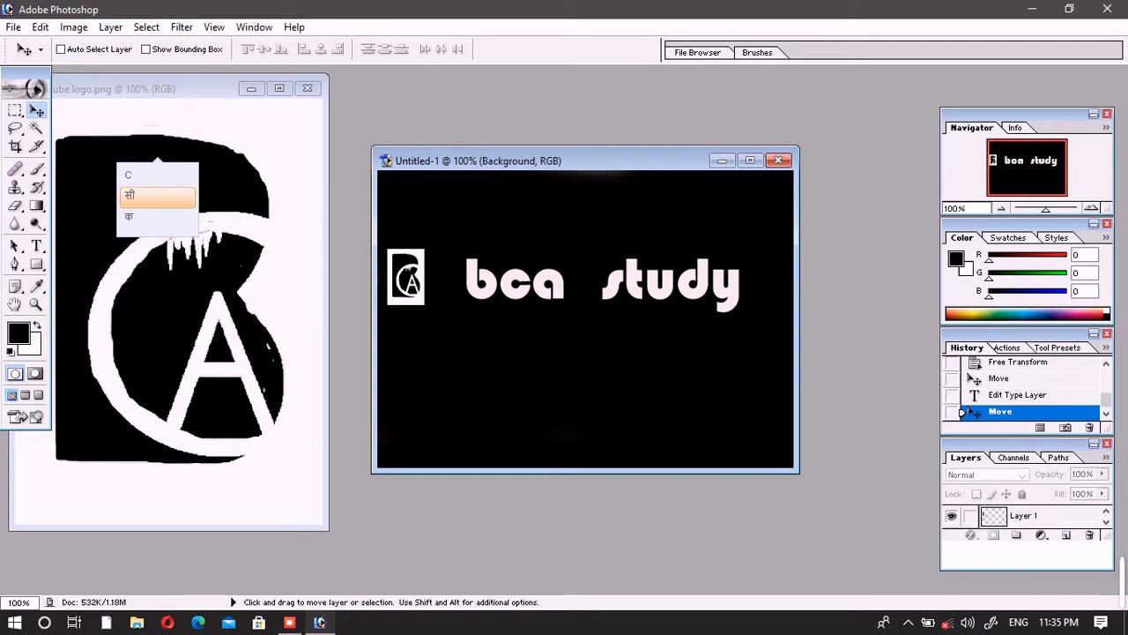
scroll(1026, 516, "down", 1)
left_click(1026, 515)
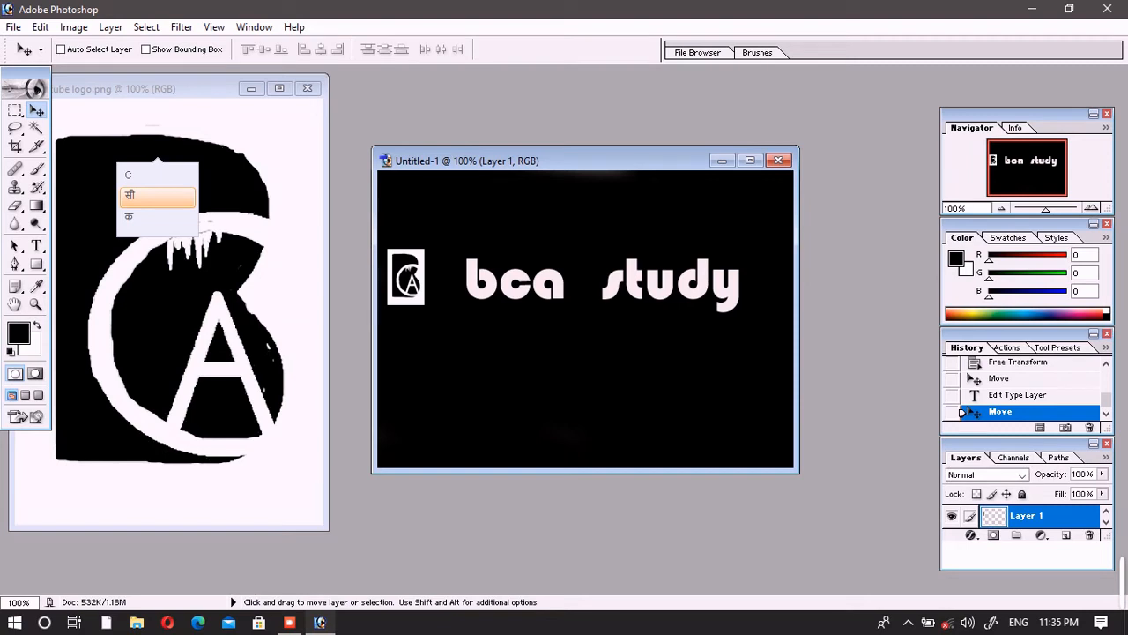
left_click_drag(405, 277, 430, 279)
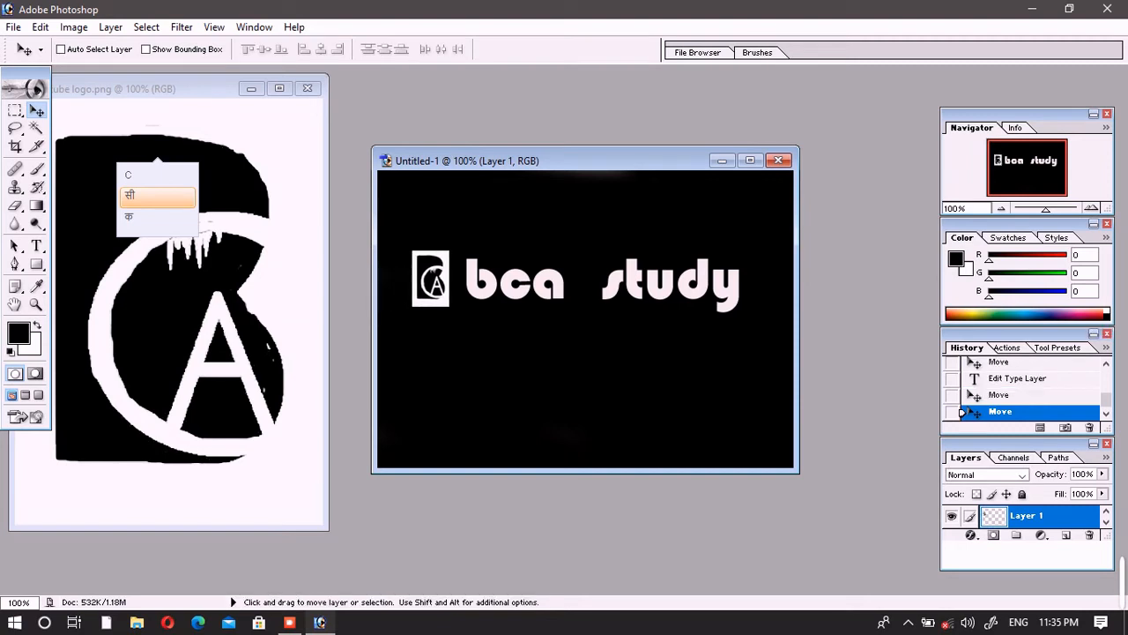
Try to add a gradient fill layer above Layer 1 in Soft Light mode
left_click(74, 28)
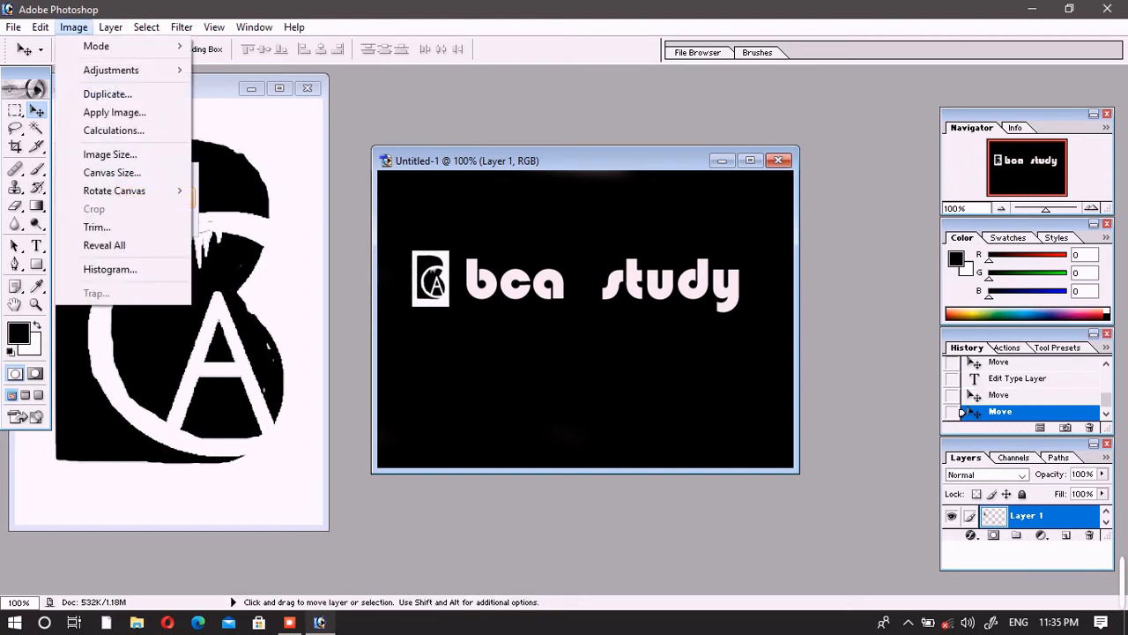
mouse_move(110, 28)
mouse_move(153, 148)
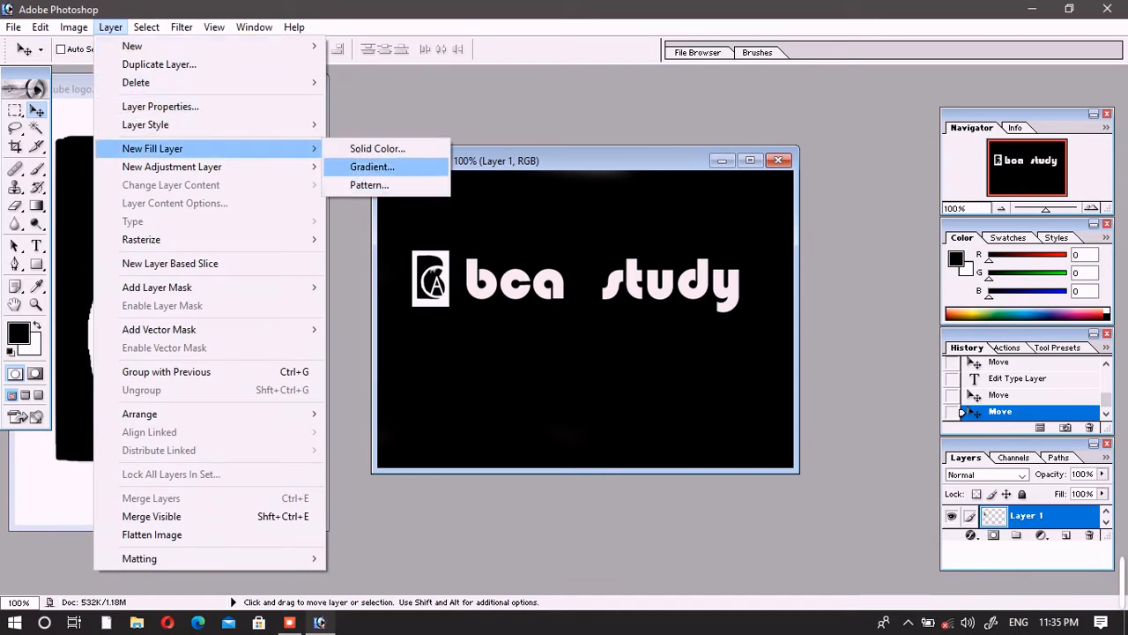
left_click(372, 166)
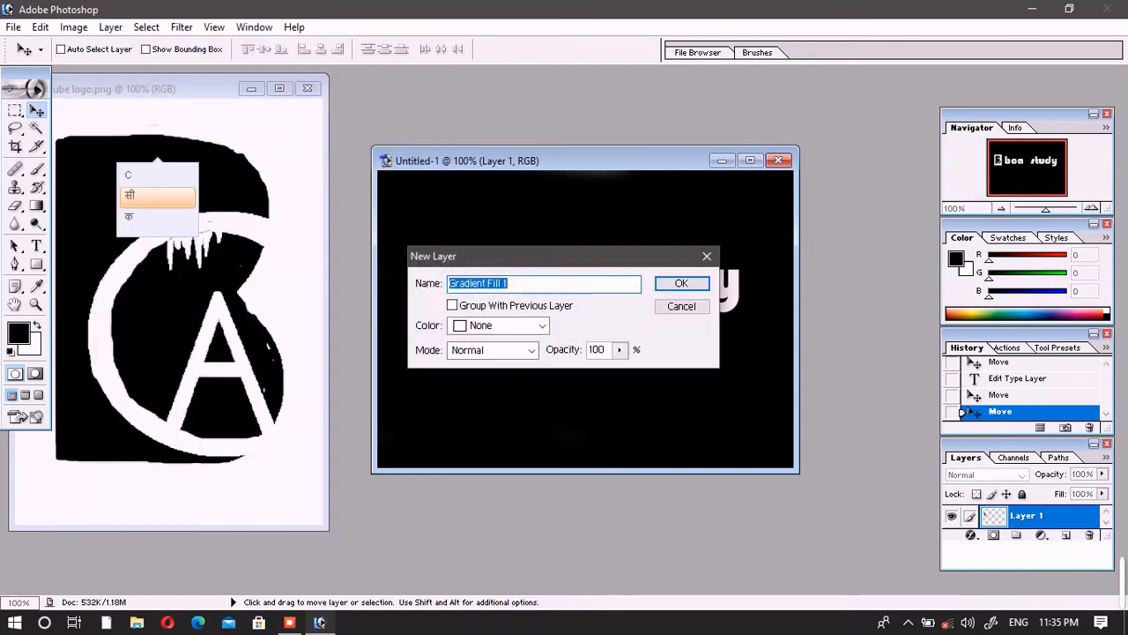
left_click_drag(476, 256, 646, 261)
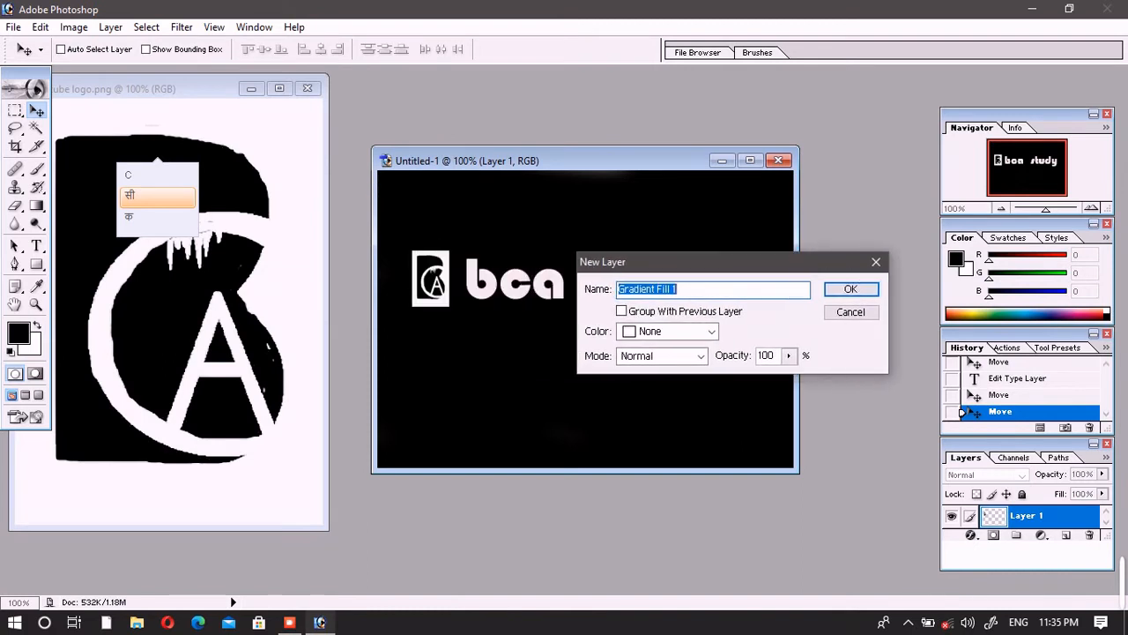
left_click(657, 355)
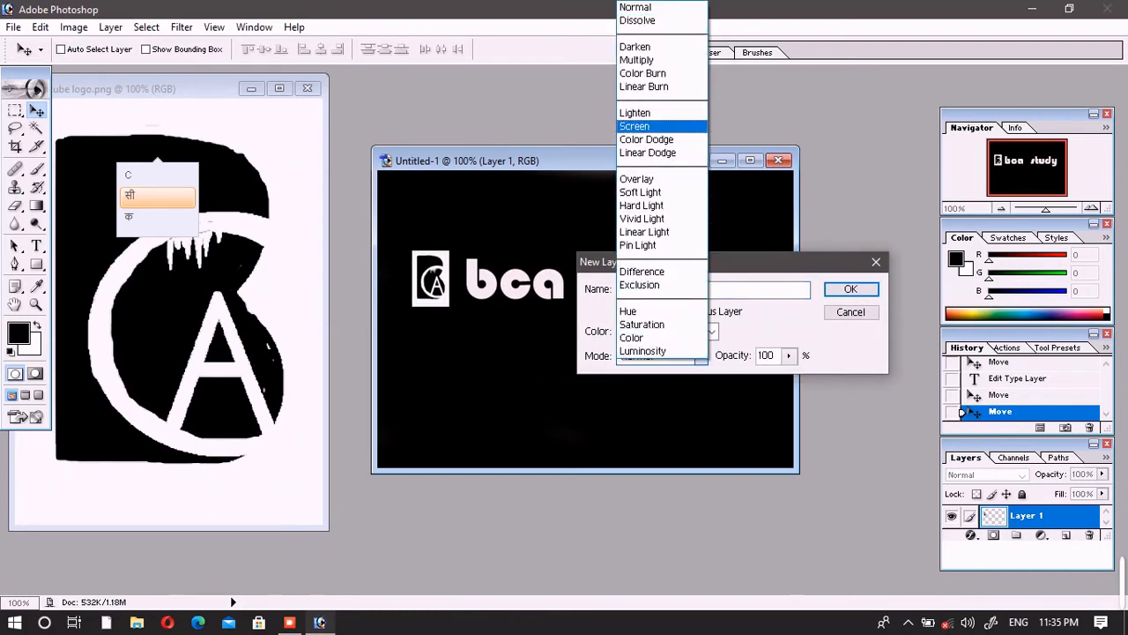
left_click(641, 193)
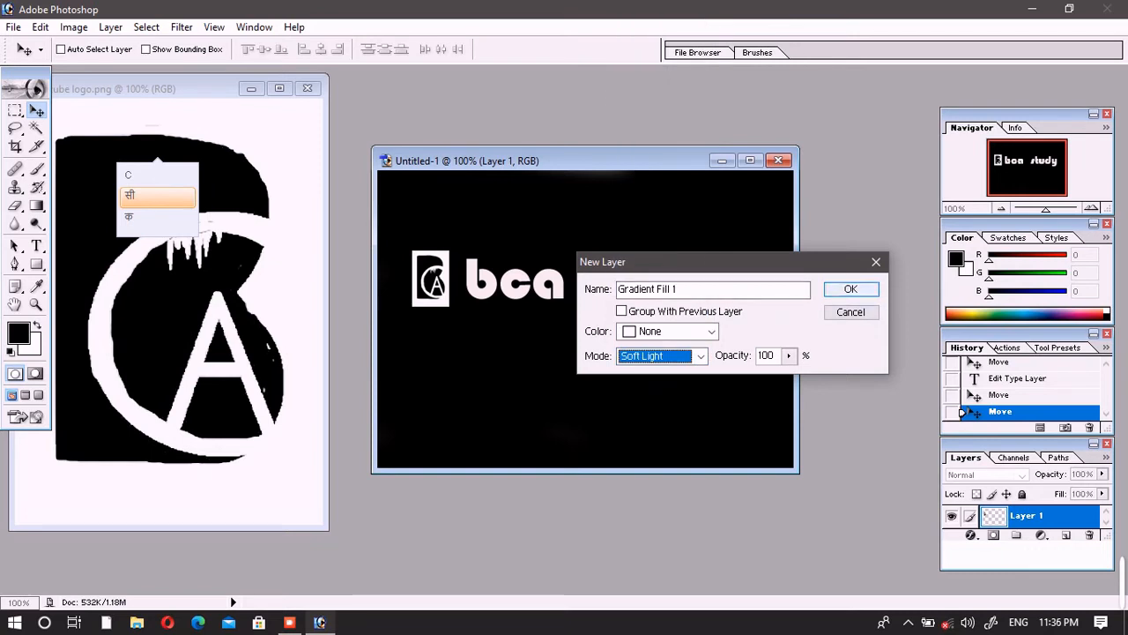
key("Return")
Try the pink-orange, blue-violet and blue-green gradient presets for the fill, look at the gradient styles, and cancel the fill layer
left_click_drag(563, 228, 820, 241)
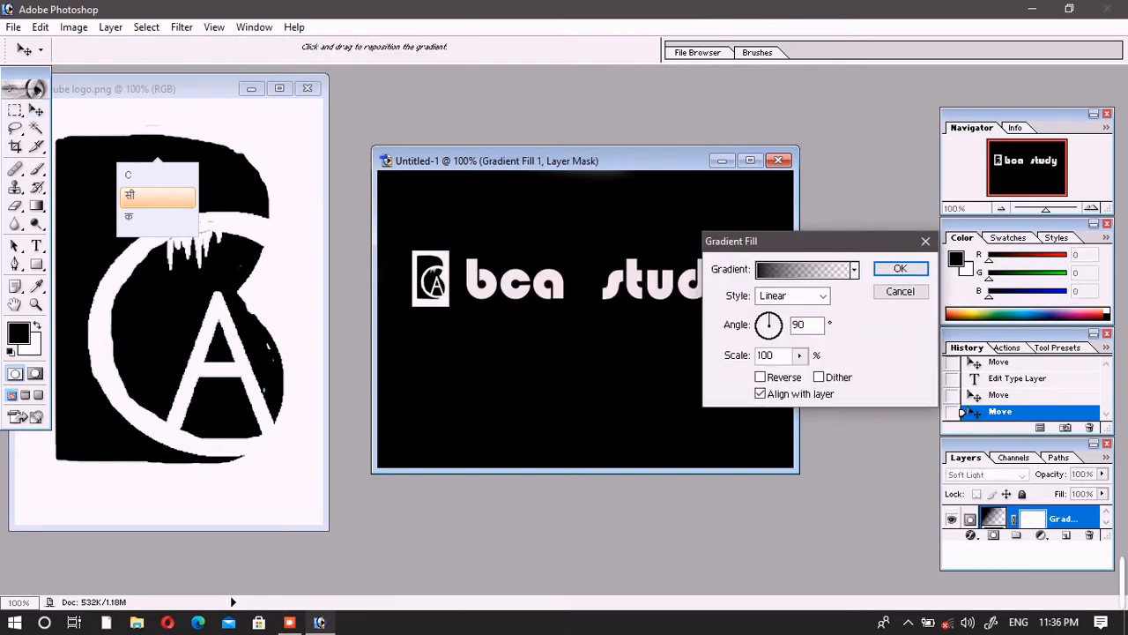
left_click(854, 270)
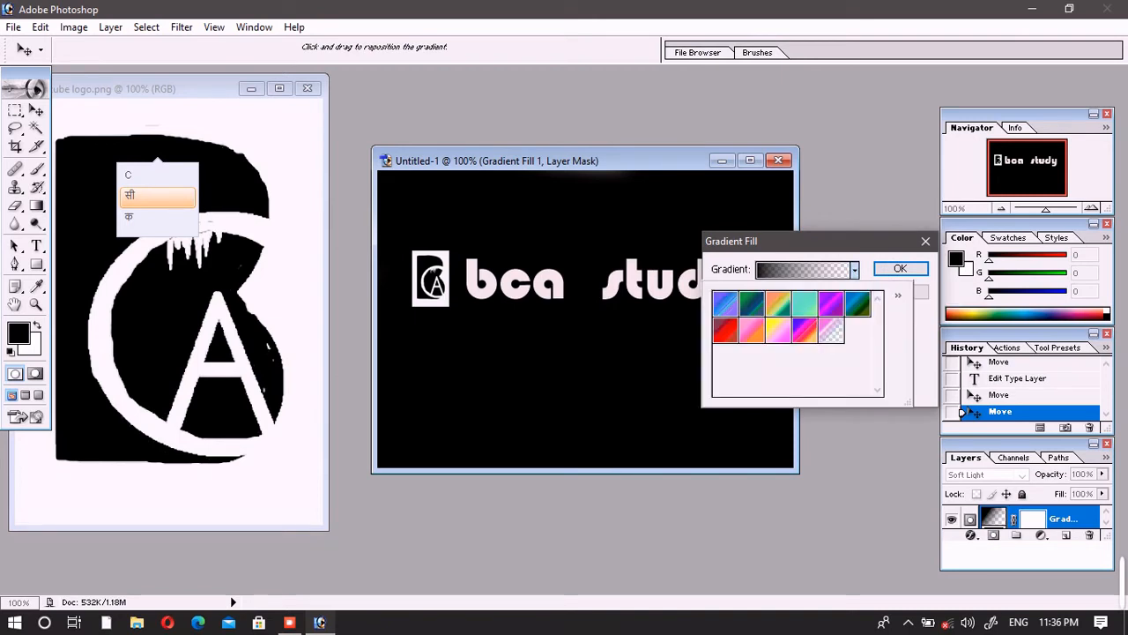
left_click(752, 331)
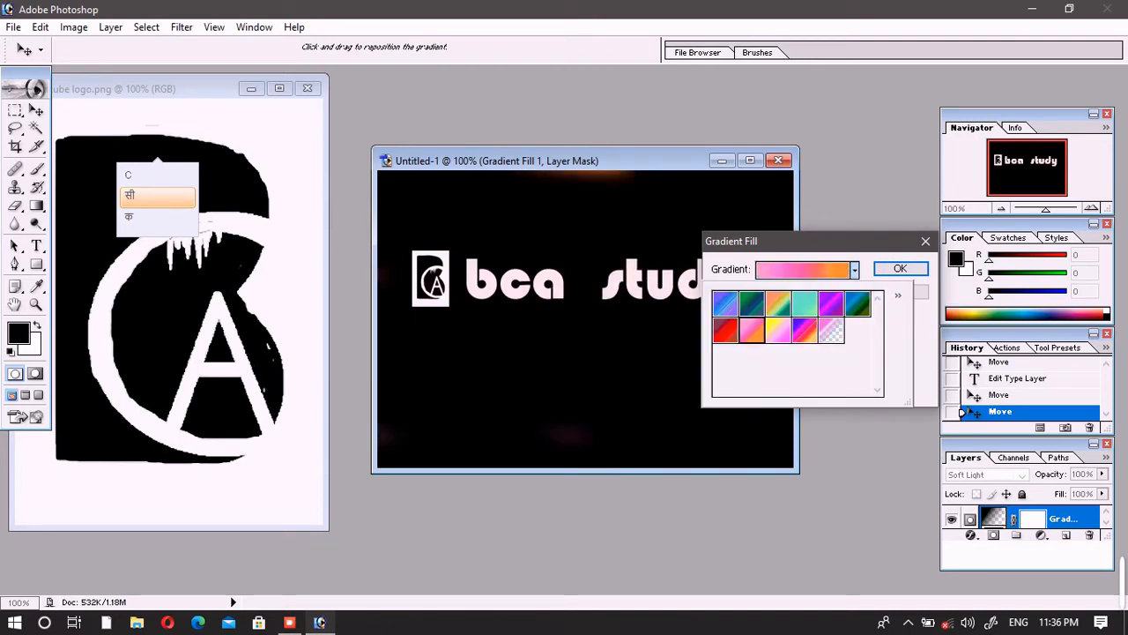
left_click(726, 303)
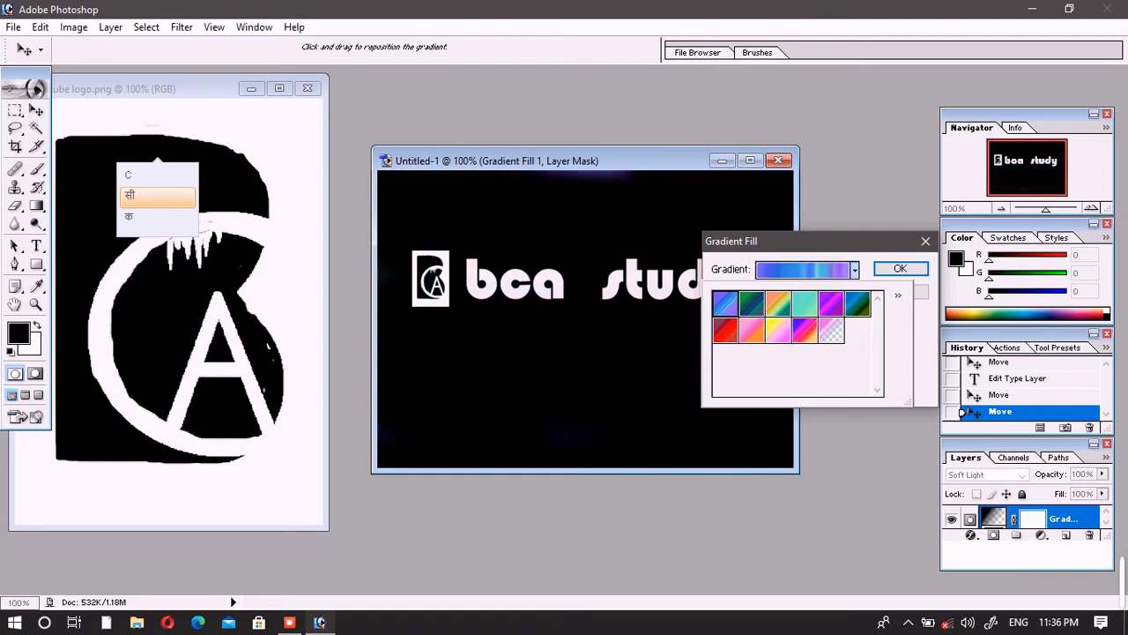
left_click(857, 303)
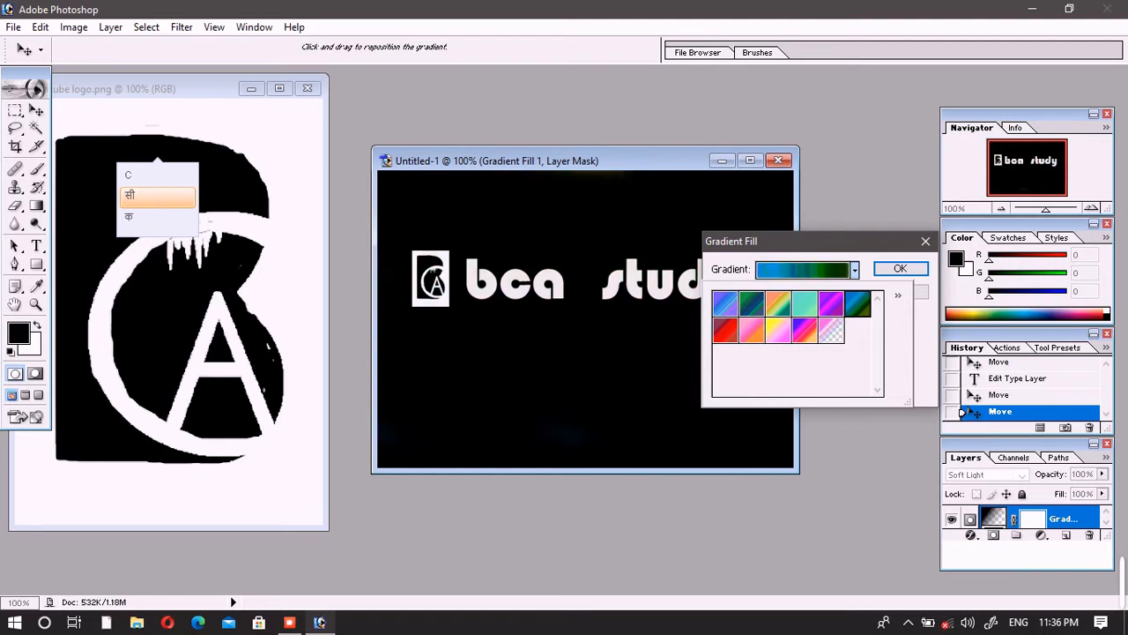
key("Return")
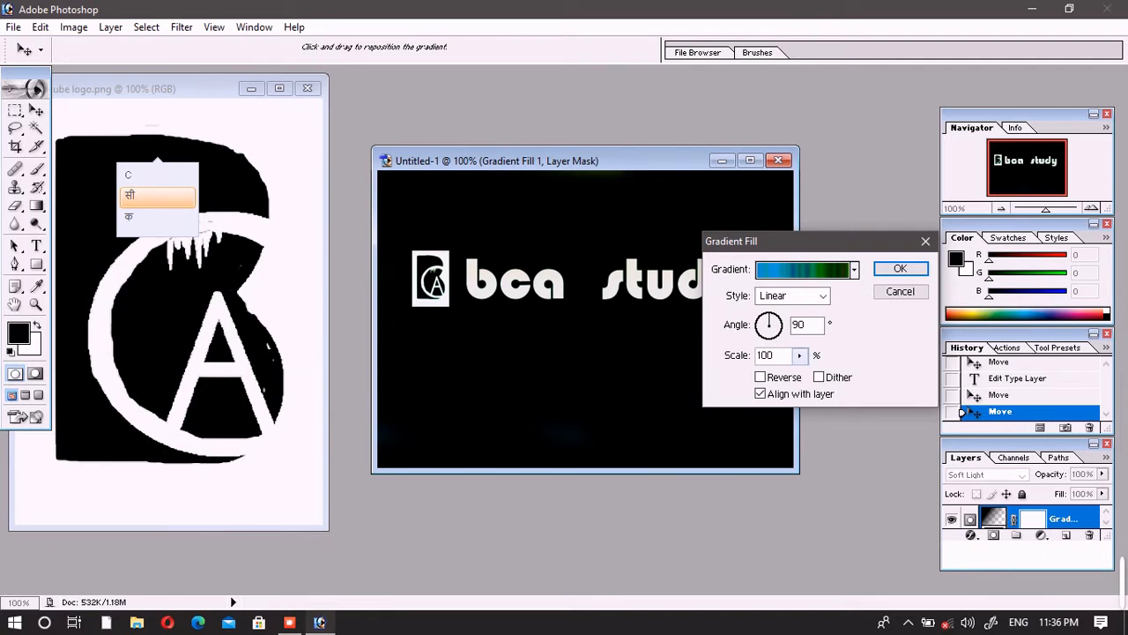
left_click(823, 296)
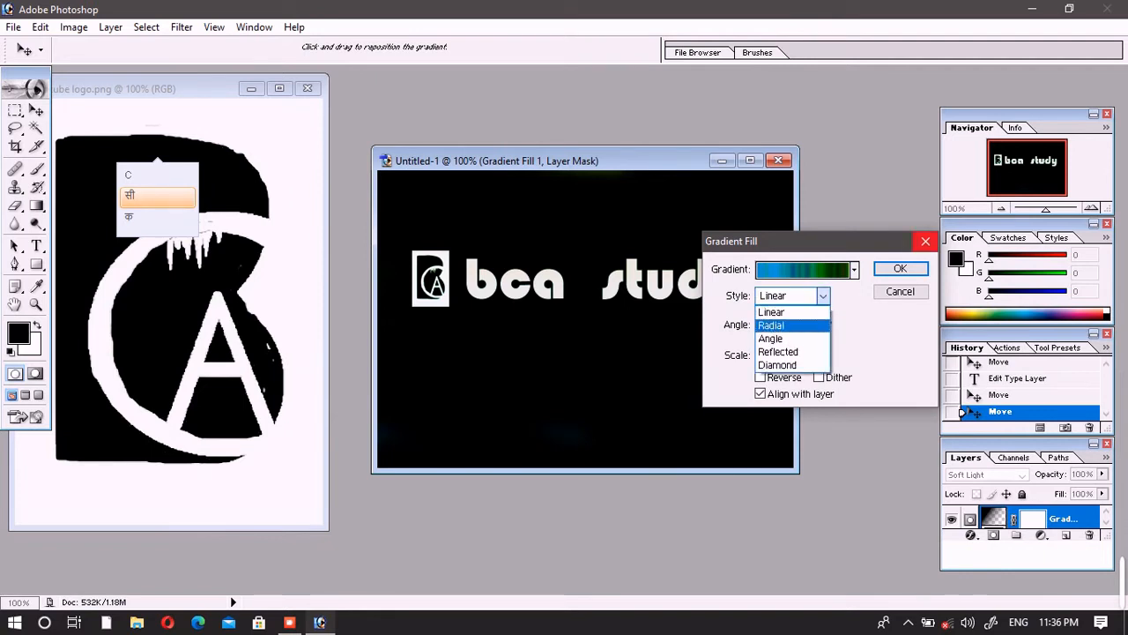
key("Escape")
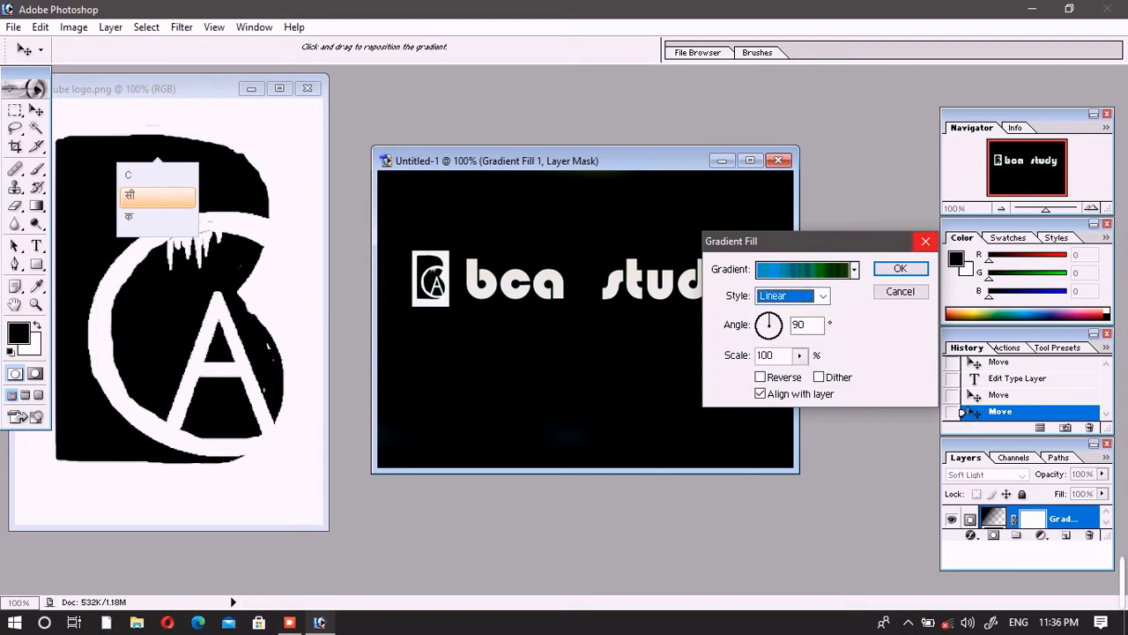
key("Escape")
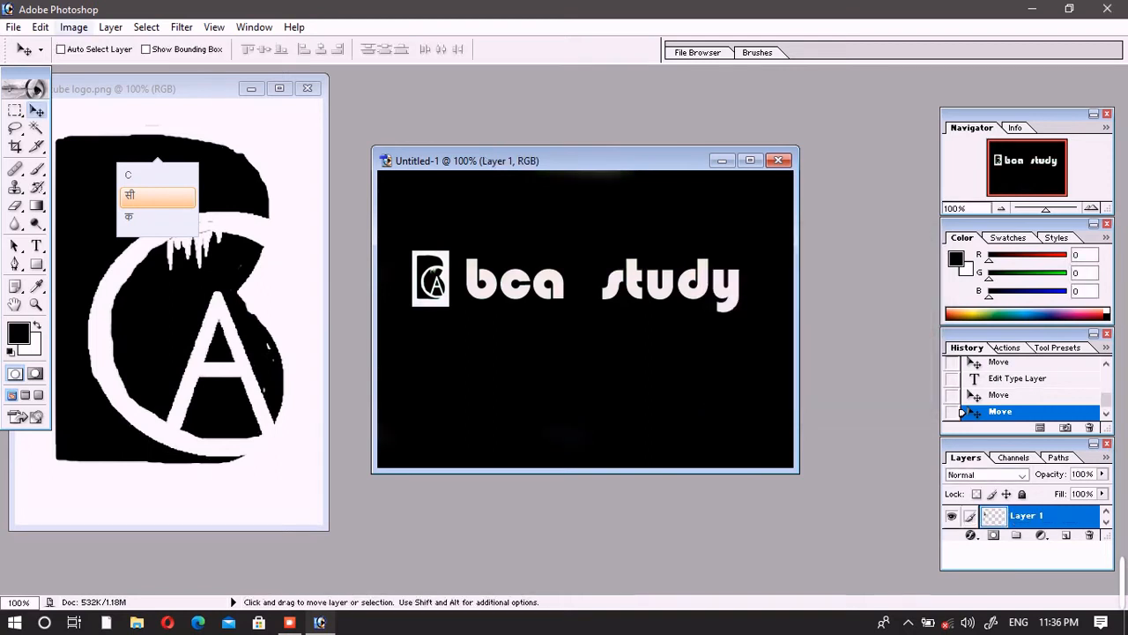
Try to add a solid color fill layer above Layer 1 in Soft Light mode
left_click(73, 27)
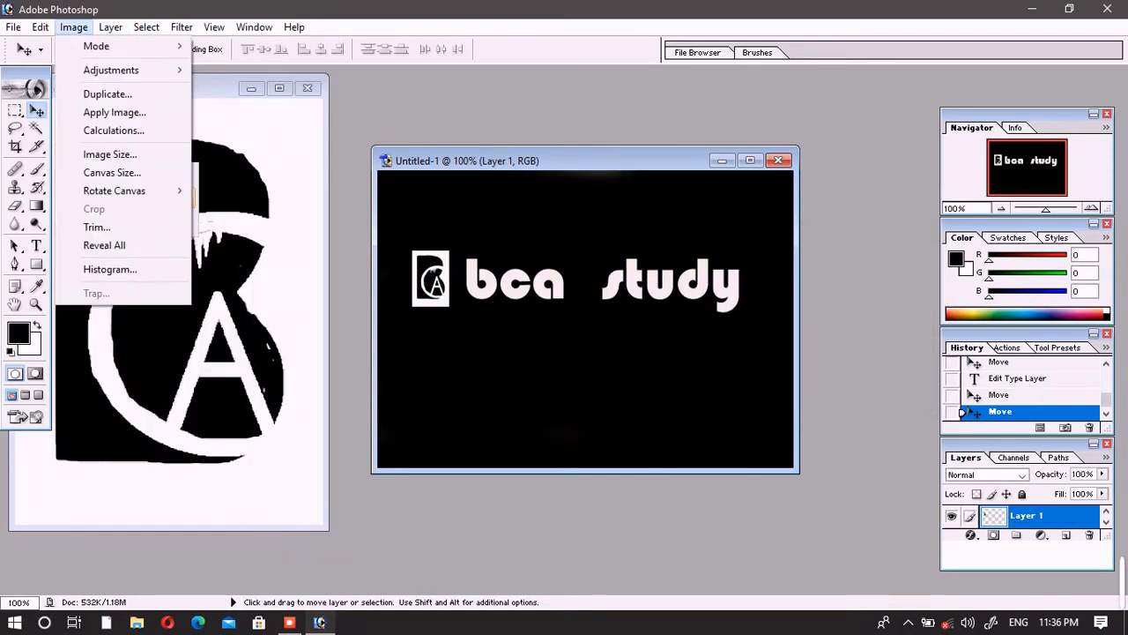
mouse_move(112, 70)
mouse_move(110, 28)
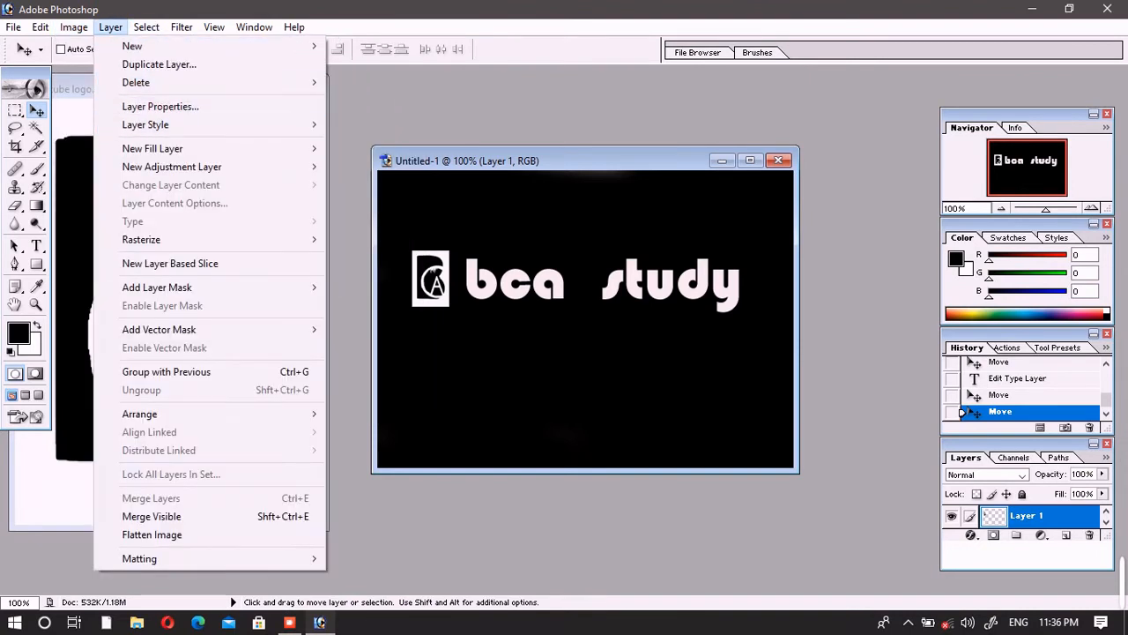
mouse_move(264, 148)
left_click(375, 149)
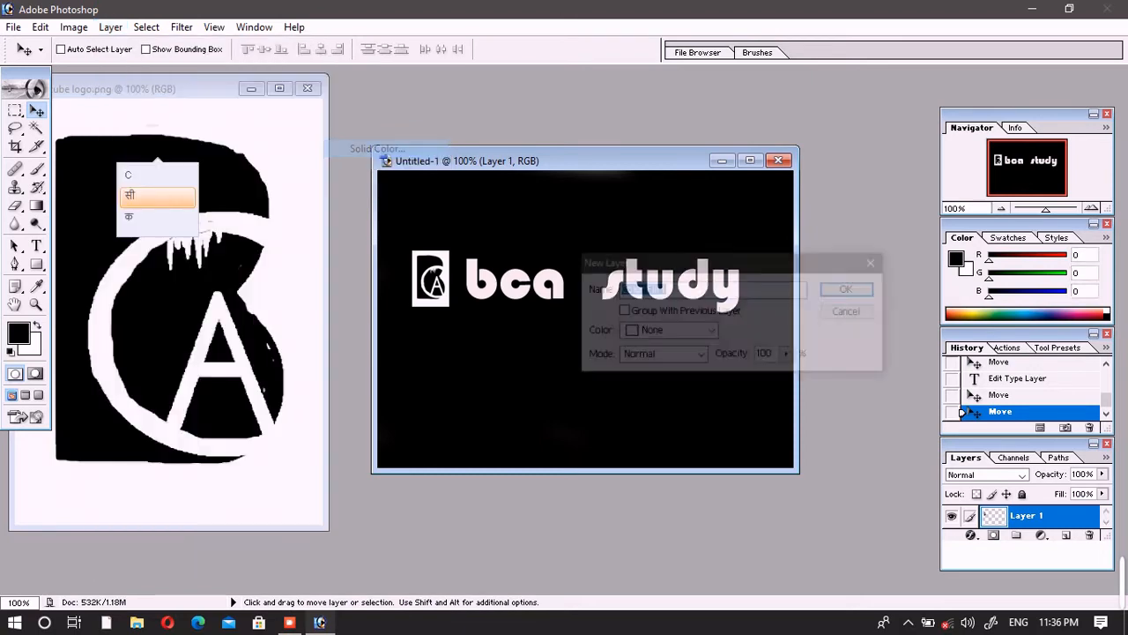
left_click(661, 355)
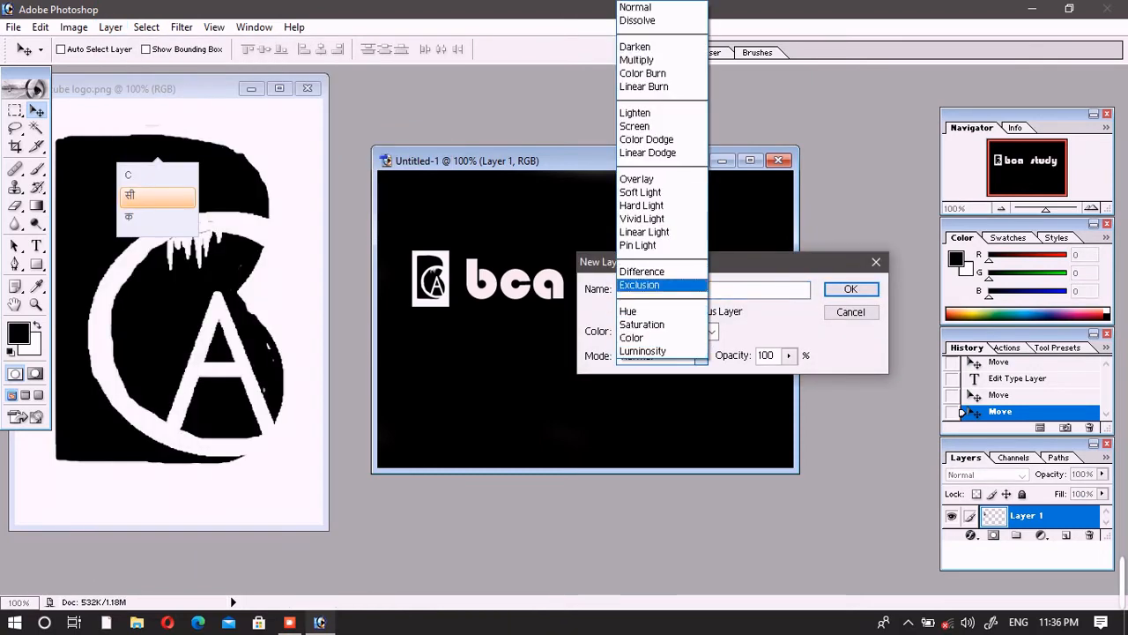
left_click(661, 193)
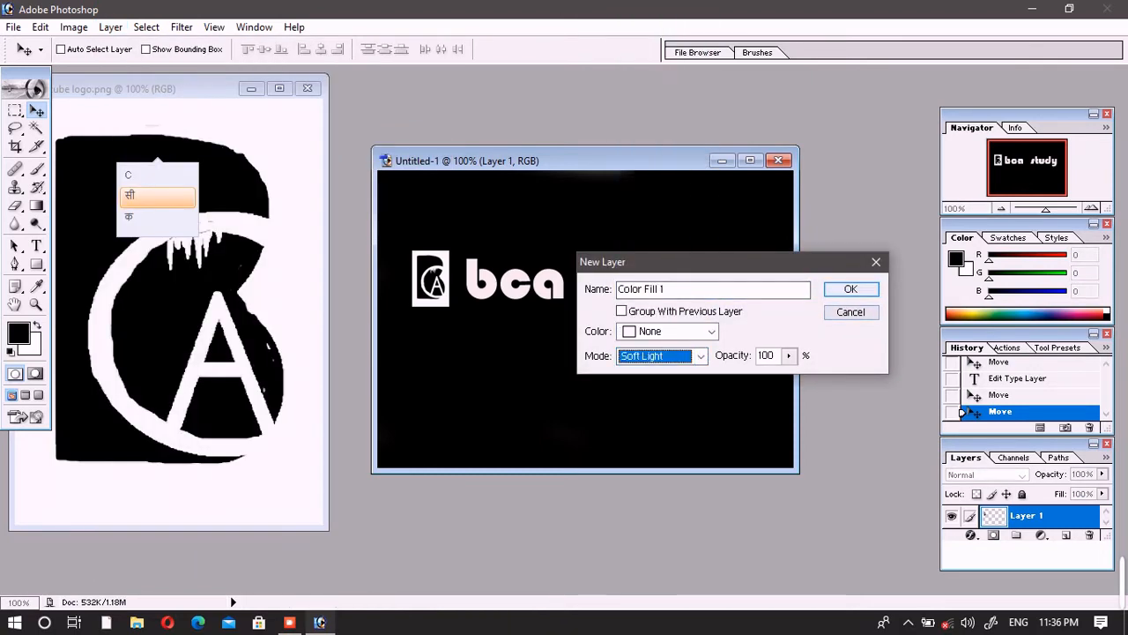
left_click(850, 289)
Try out different solid colors for the fill, including a near-white shade, and cancel the fill layer
left_click_drag(503, 132, 876, 235)
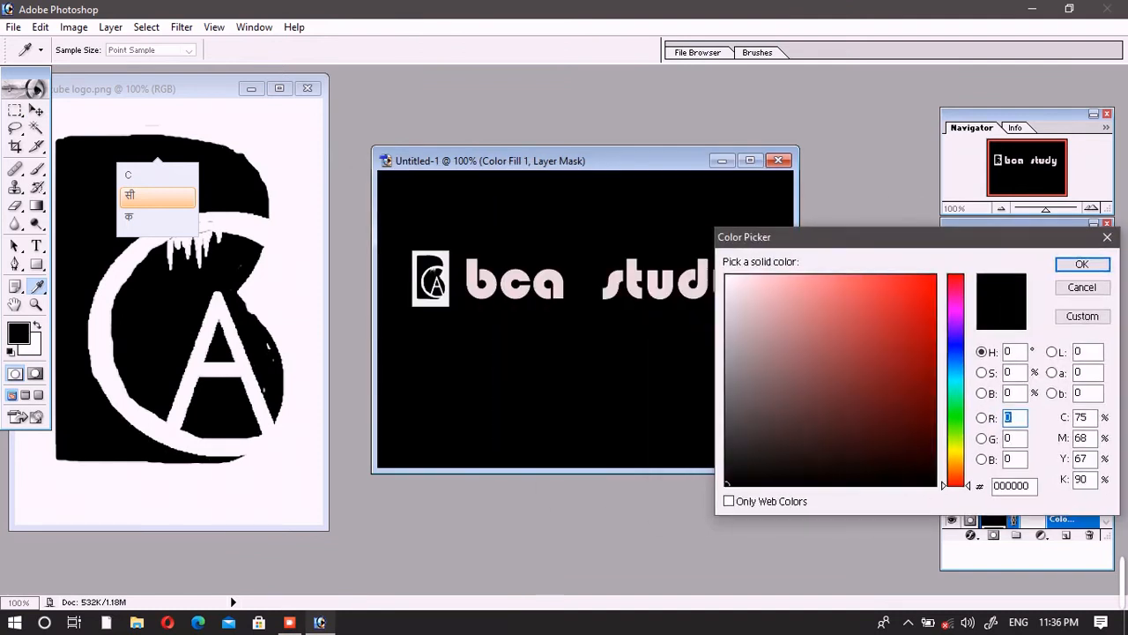
mouse_move(767, 339)
left_mouse_down()
mouse_move(811, 315)
mouse_move(904, 341)
mouse_move(773, 312)
mouse_move(727, 484)
mouse_move(747, 314)
mouse_move(729, 280)
left_mouse_up()
left_click(955, 350)
left_click(892, 393)
left_click(868, 362)
left_click_drag(829, 236, 486, 241)
left_click(664, 422)
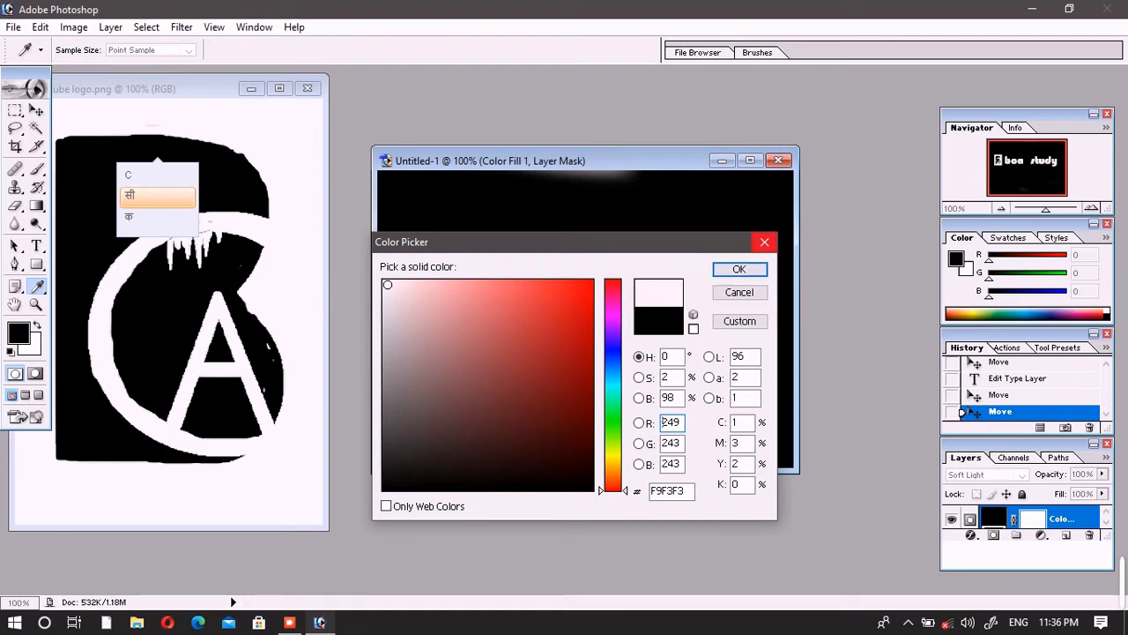
key("Escape")
Open the blending options of the "bca study" text layer and move the dialog aside so the text stays visible
scroll(1027, 516, "down", 2)
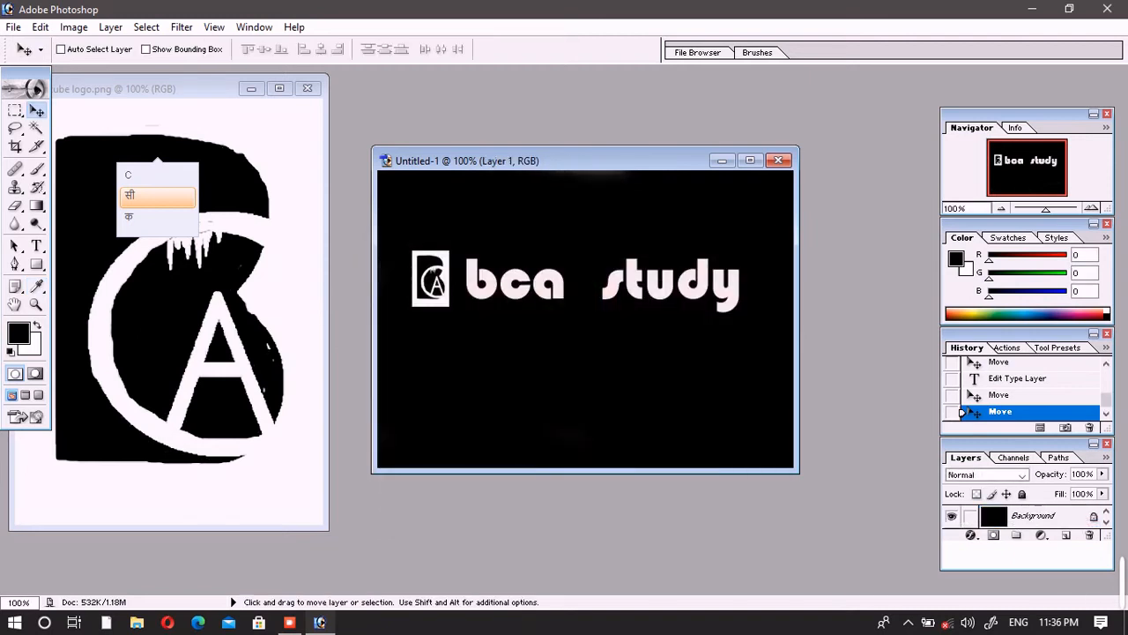
scroll(1027, 515, "up", 1)
left_click(1027, 512)
right_click(1026, 512)
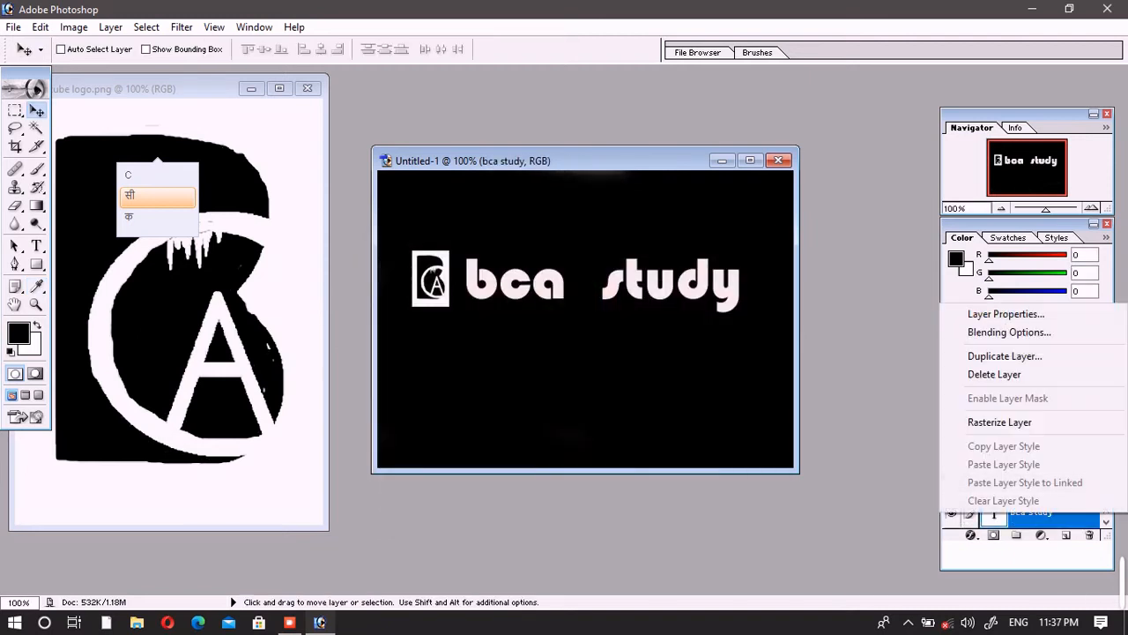
left_click(1002, 332)
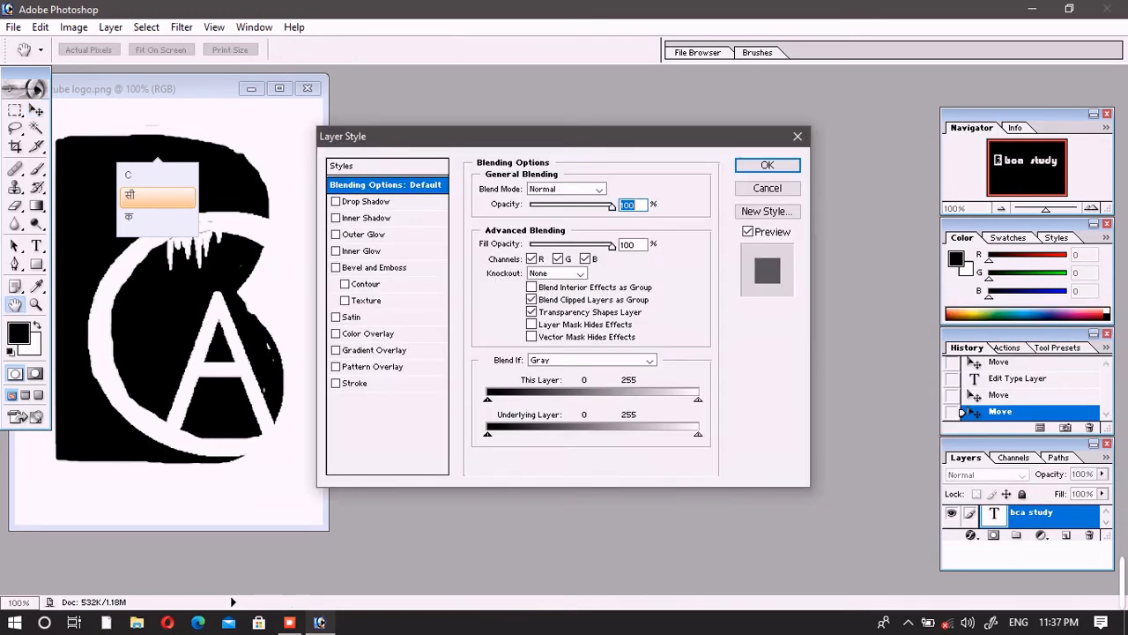
left_click_drag(563, 136, 997, 142)
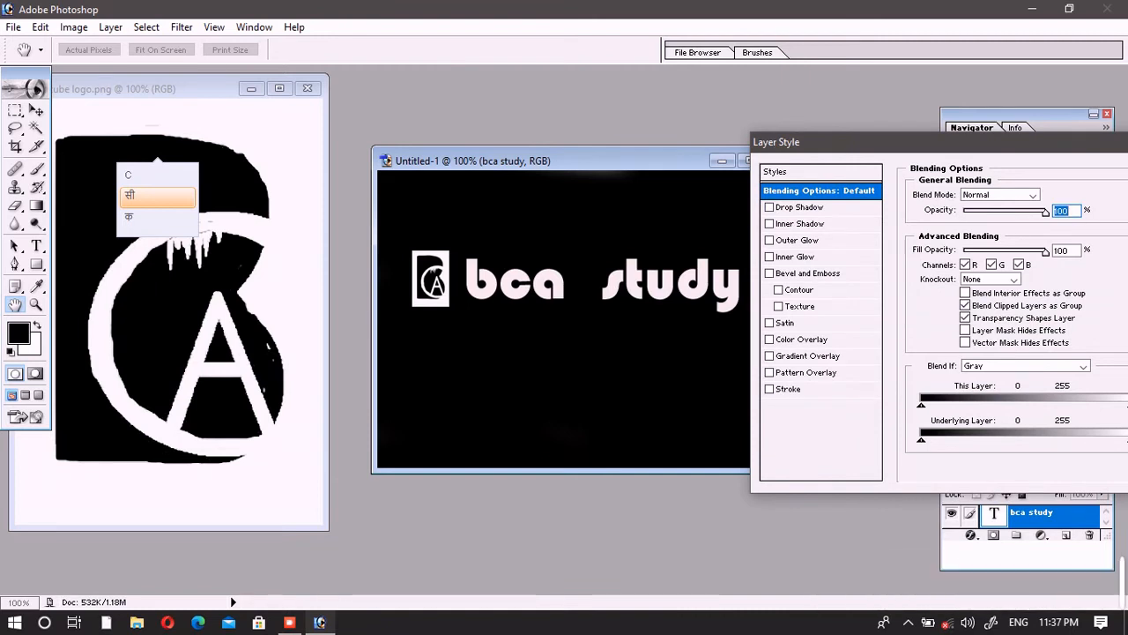
left_click_drag(996, 142, 1070, 146)
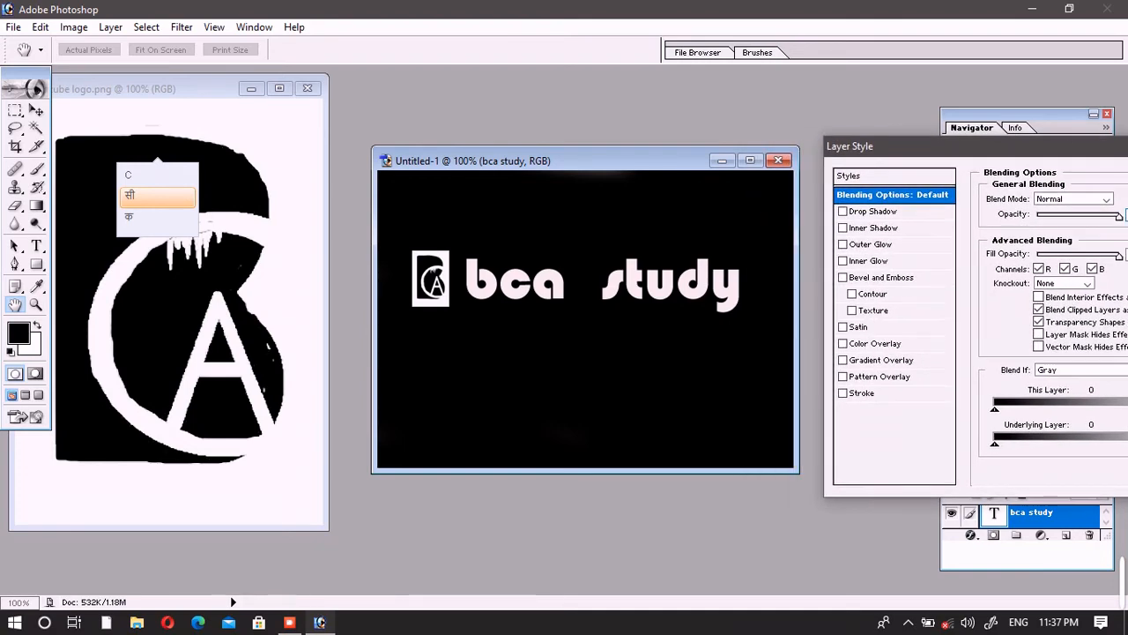
Add a red drop shadow in Multiply mode to the "bca study" text with about 85% opacity
left_click(872, 210)
left_click_drag(960, 145, 862, 124)
left_click_drag(999, 194, 1008, 194)
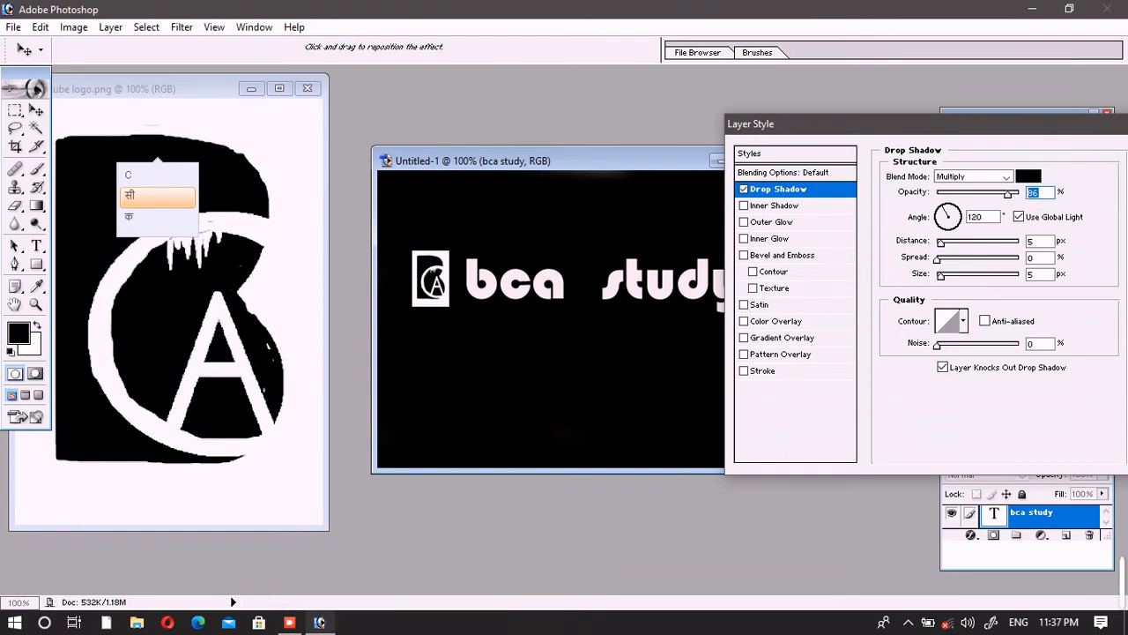
left_click(1027, 176)
left_click_drag(569, 322, 586, 302)
left_click(739, 269)
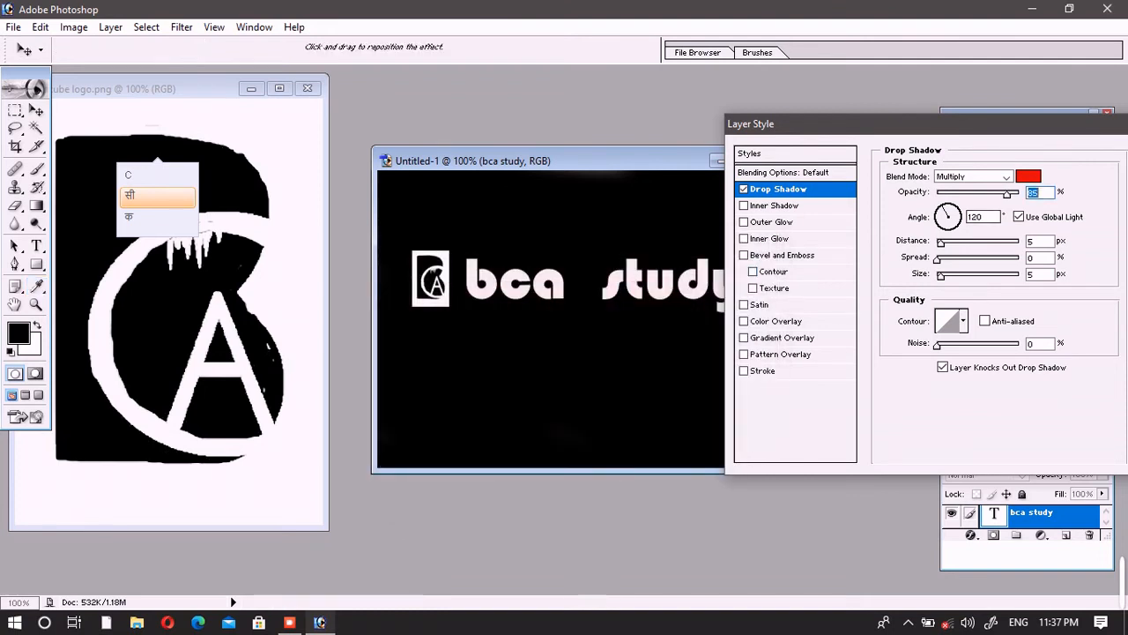
Add an outer glow to the text, try the pink-orange gradient, and choose the red gradient preset
left_click(771, 221)
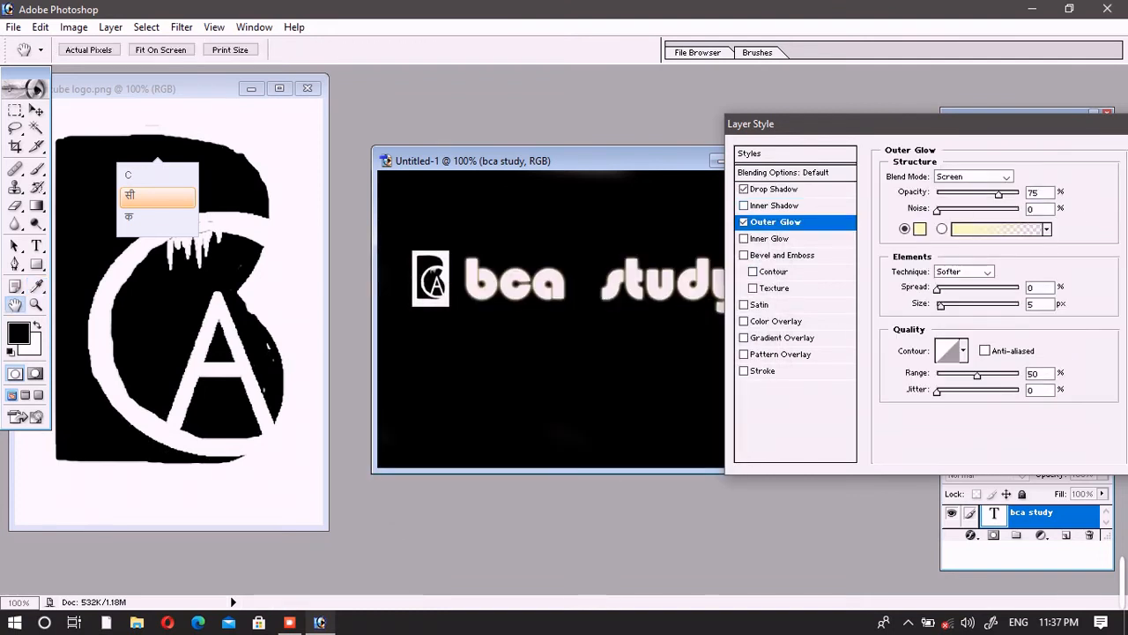
left_click(1046, 229)
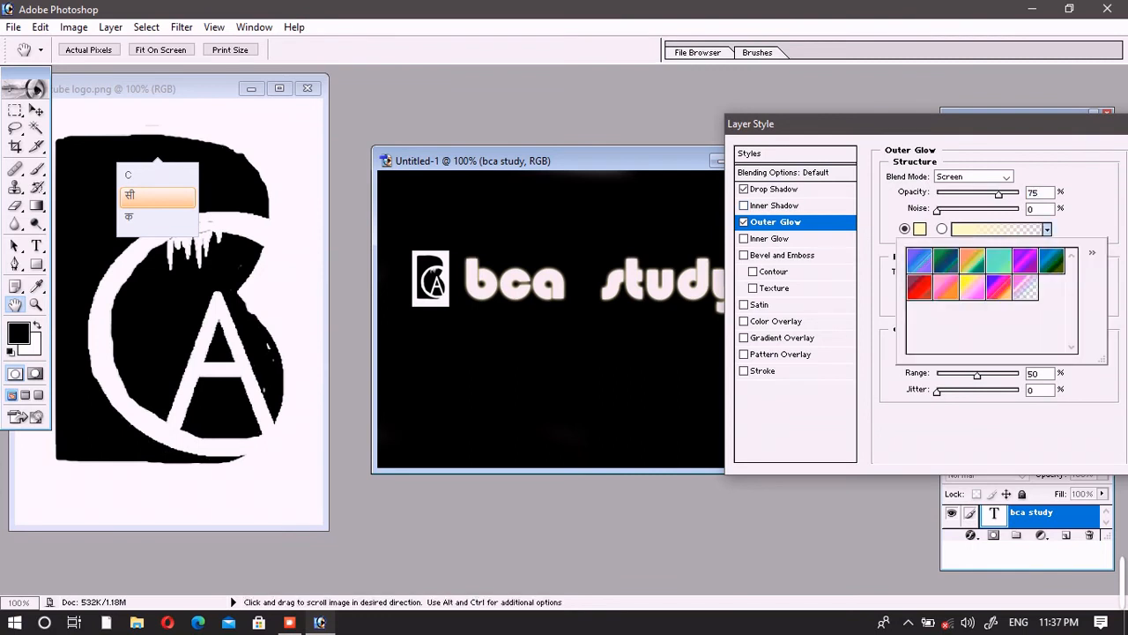
left_click(946, 286)
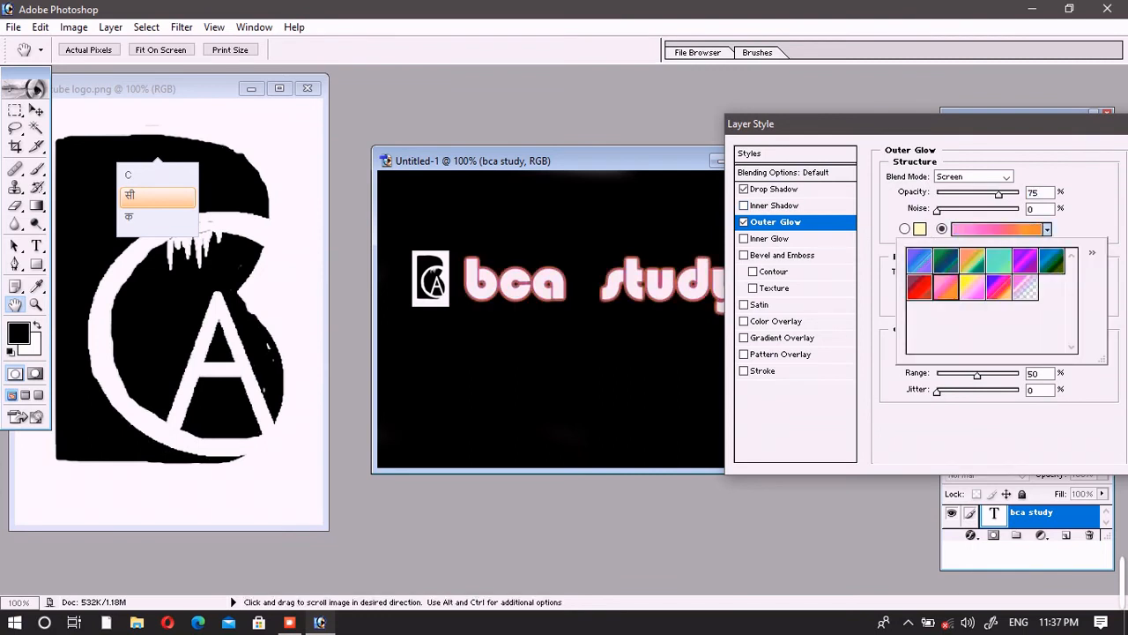
left_click(919, 287)
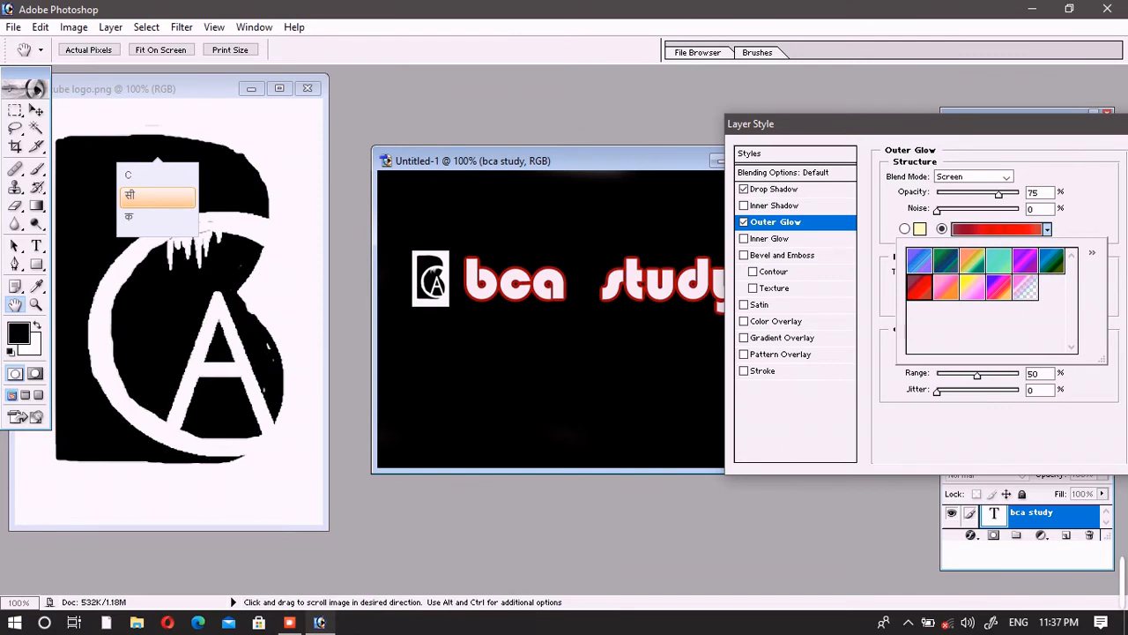
Add an inner glow to the text, try several gradient presets, and settle on the one running from blue to dark green
left_click(773, 238)
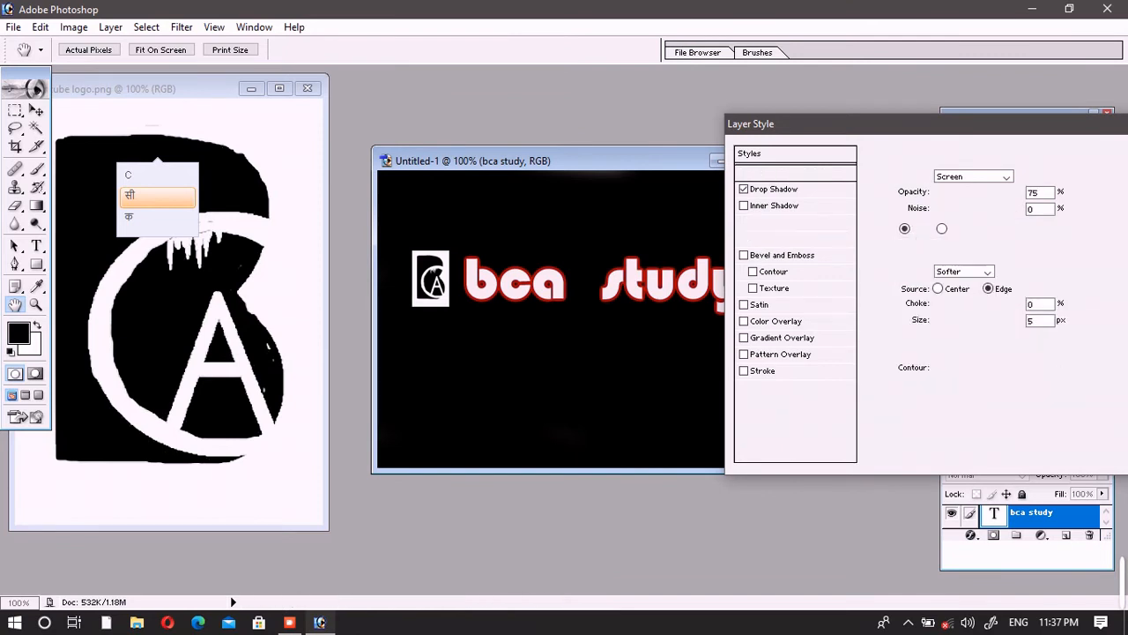
left_click(1046, 229)
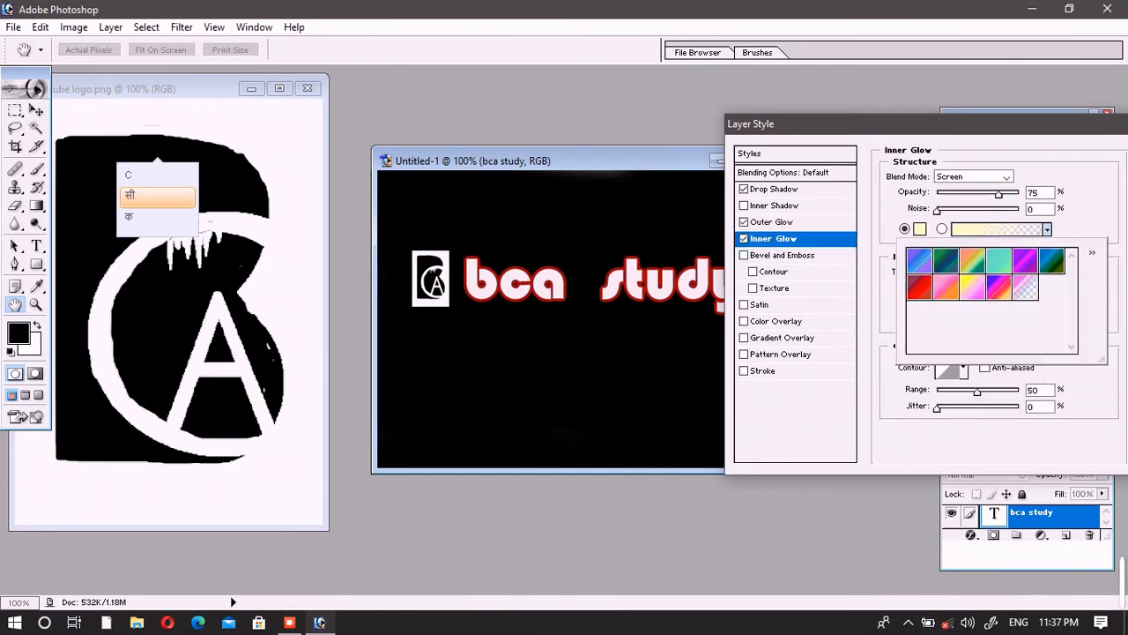
left_click(1025, 260)
left_click(1051, 260)
left_click(998, 260)
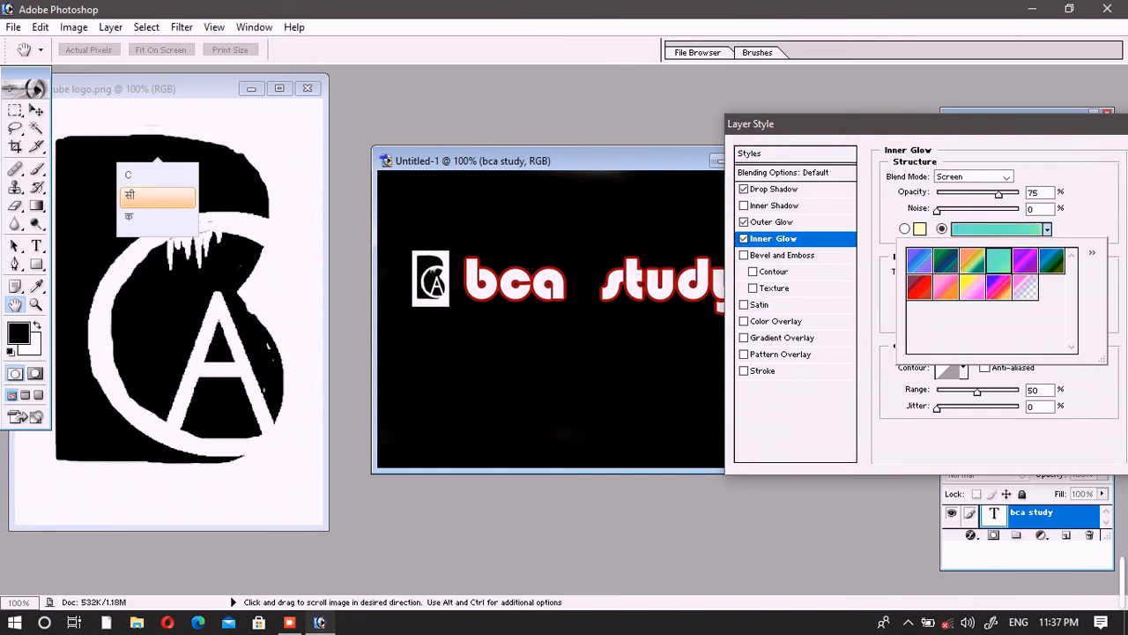
left_click(972, 260)
left_click(946, 260)
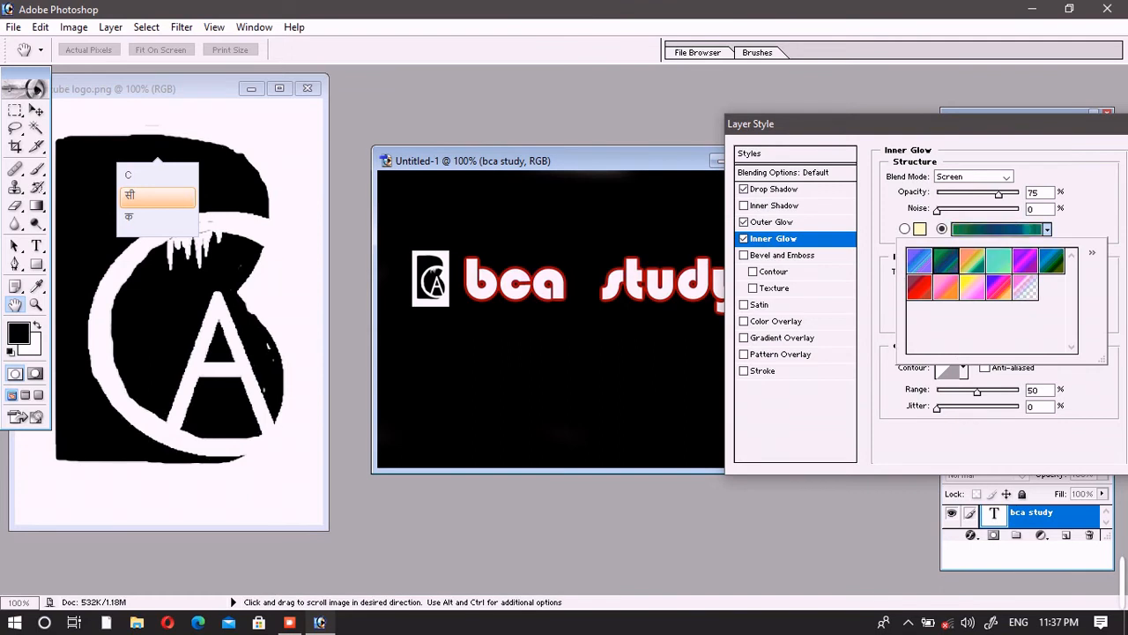
left_click(919, 286)
left_click(945, 286)
left_click(946, 260)
left_click(972, 260)
left_click(1052, 260)
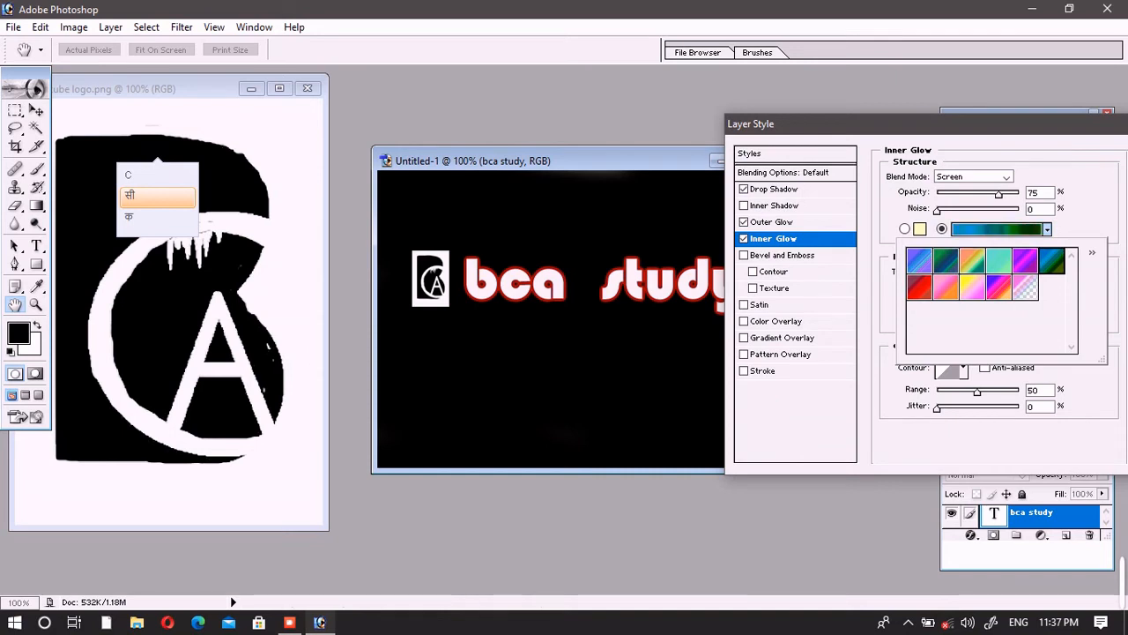
Add a gradient overlay to the text, try the violet, pink-orange, red and yellow-pink presets, and choose the green-blue-green gradient
left_click(781, 337)
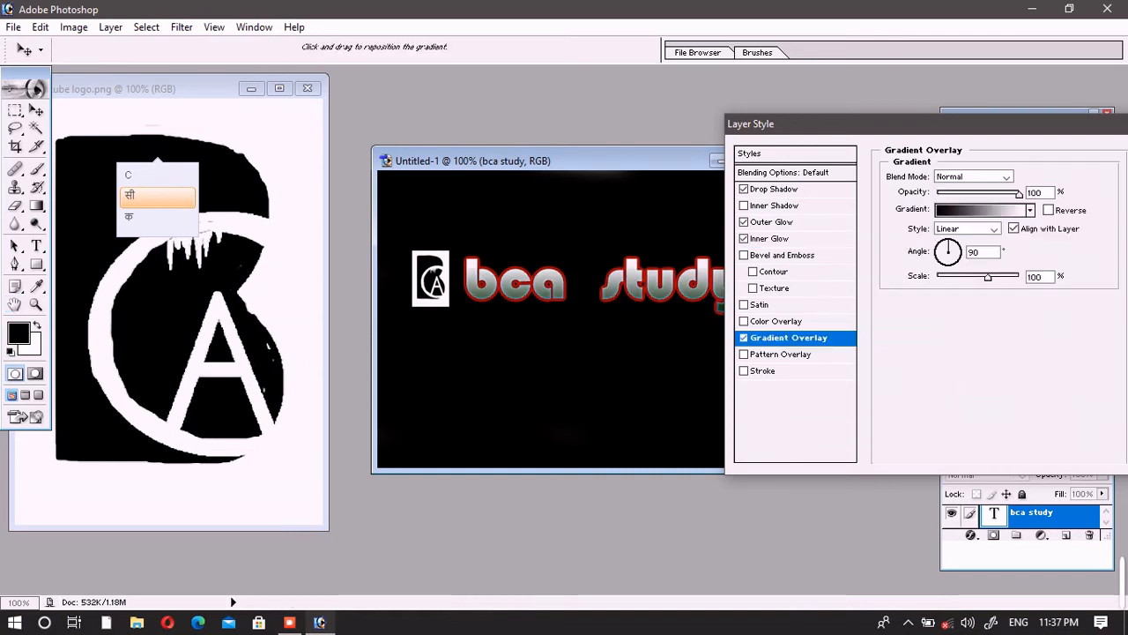
left_click(1030, 209)
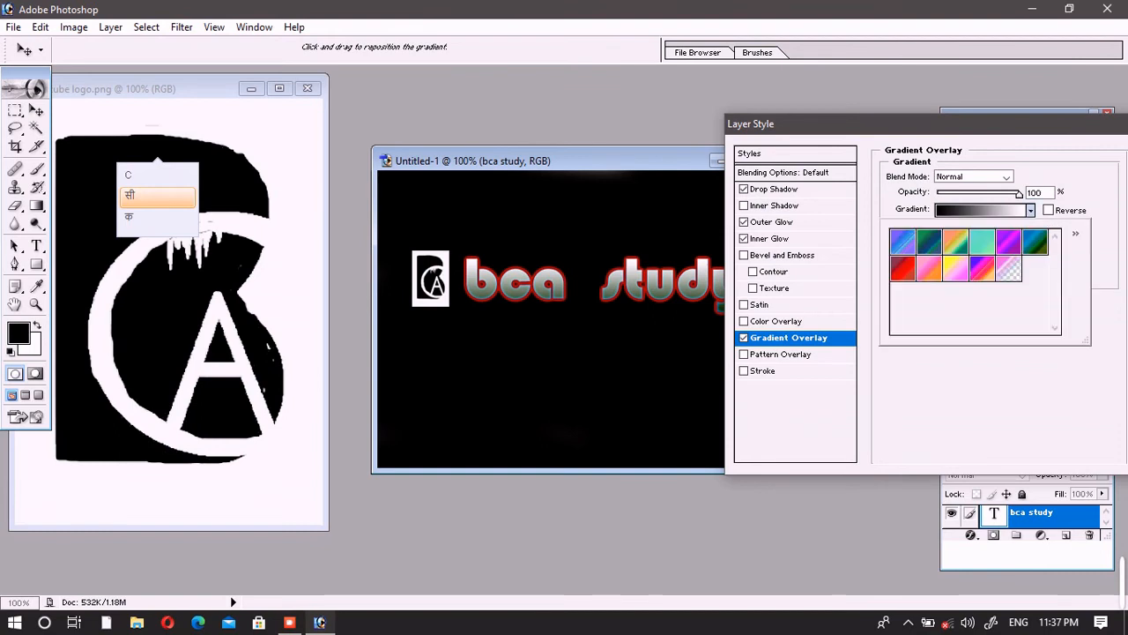
left_click(981, 269)
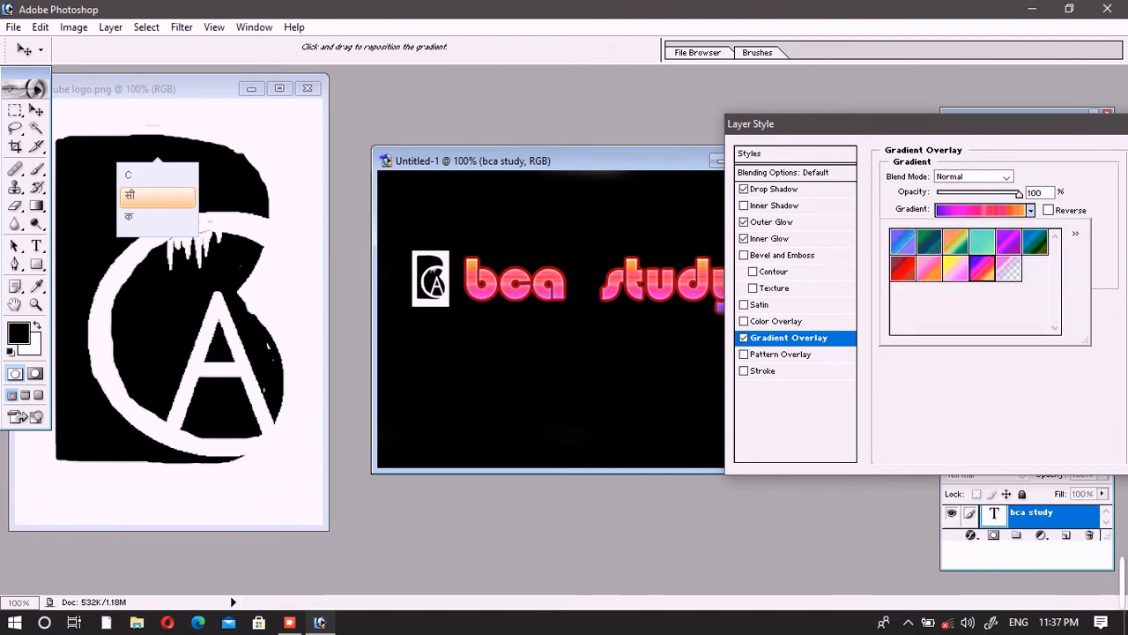
left_click(1007, 242)
left_click(928, 269)
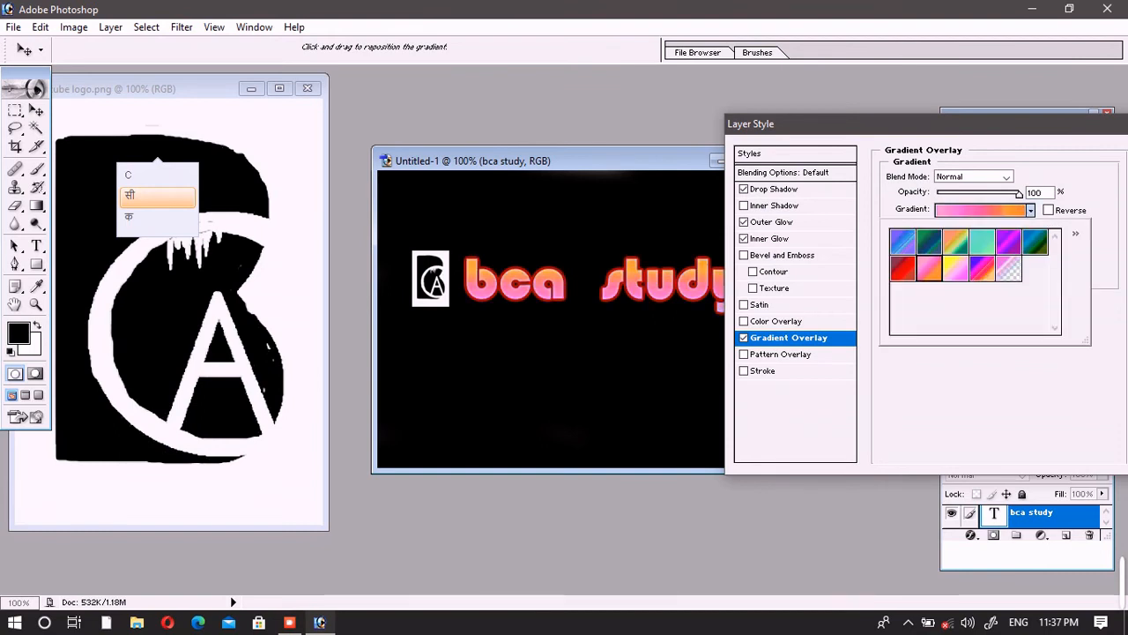
left_click(902, 269)
left_click(955, 269)
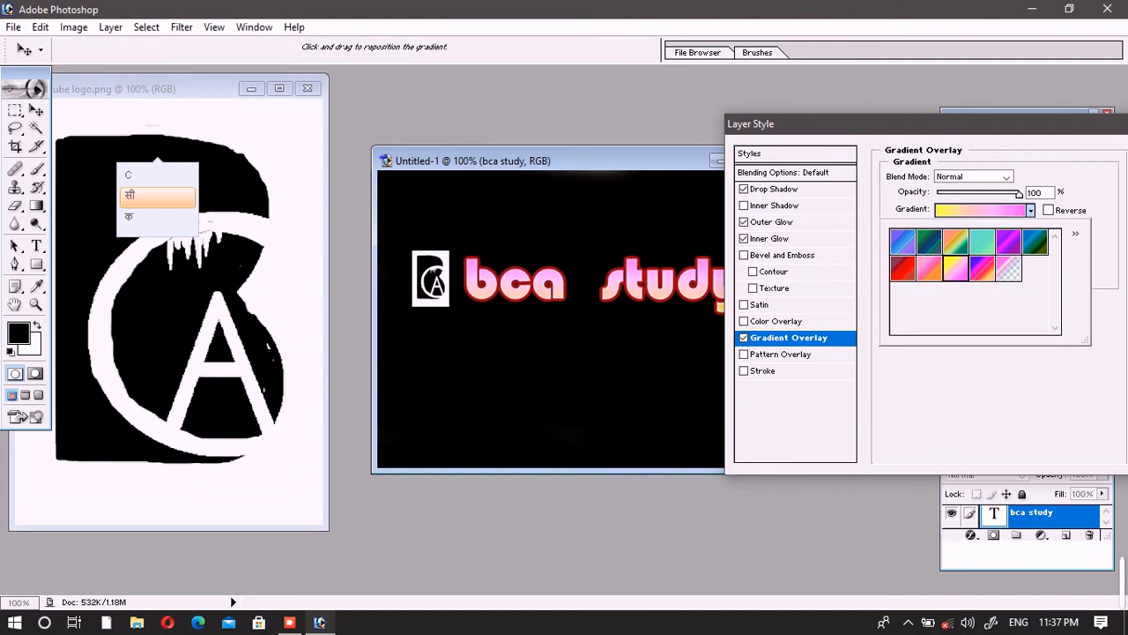
left_click(928, 269)
left_click(928, 242)
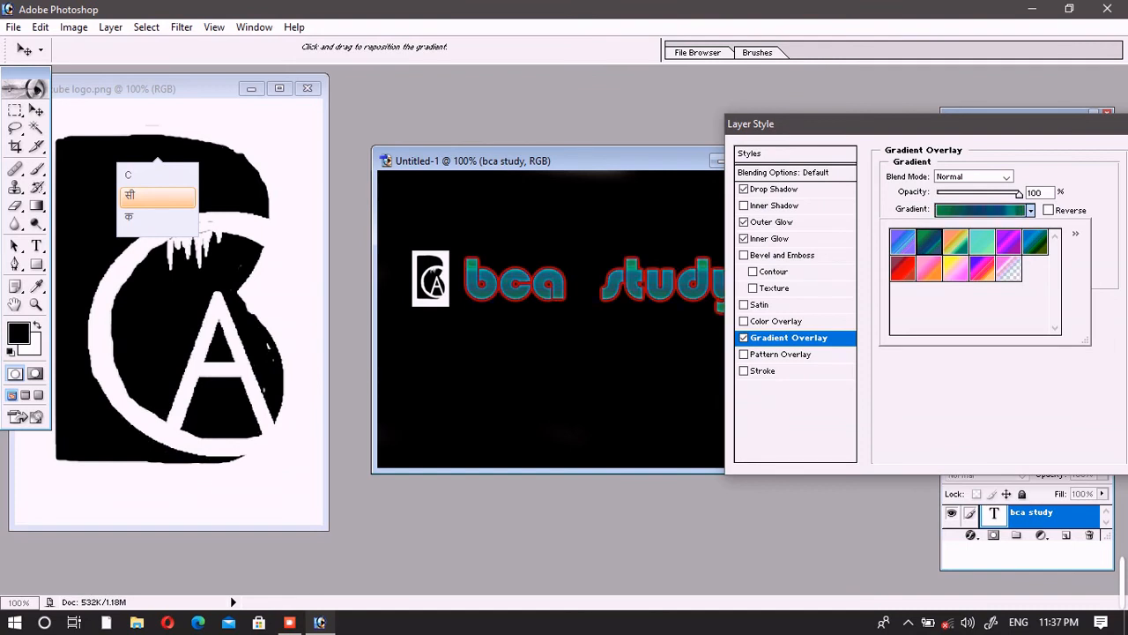
key("Return")
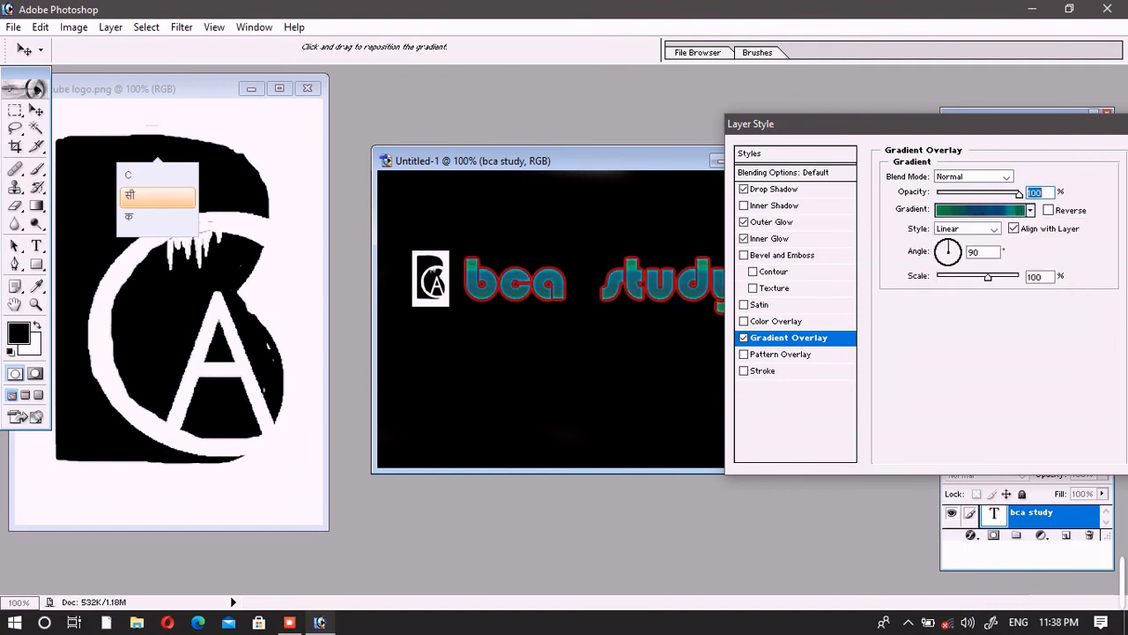
Add a pattern overlay to the text with the white speckled pattern and set its scale to 537%
left_click(744, 354)
left_click(990, 225)
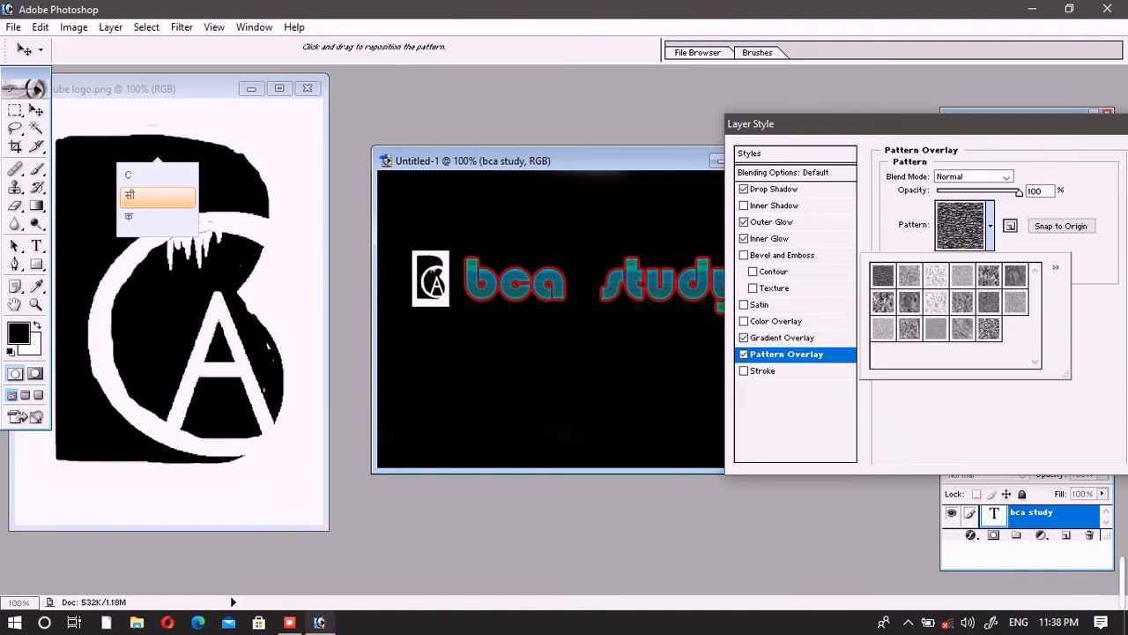
left_click(908, 301)
left_click(936, 302)
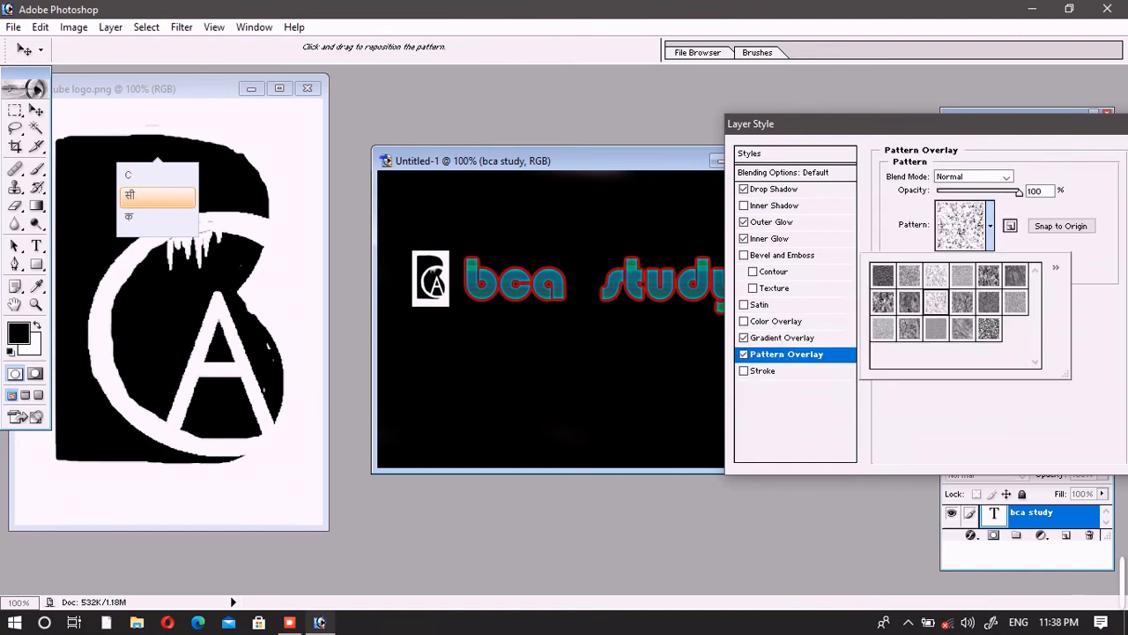
key("Return")
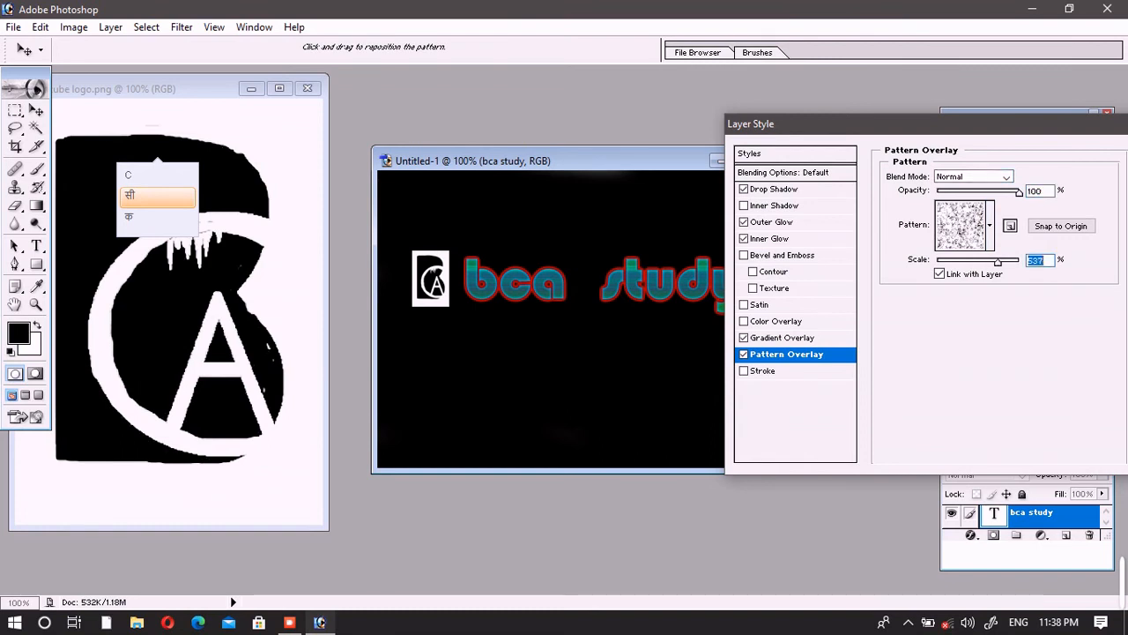
Change the text's pattern overlay to the grey speckled pattern, second in the first row, and apply the layer style
left_click(990, 225)
left_click(936, 302)
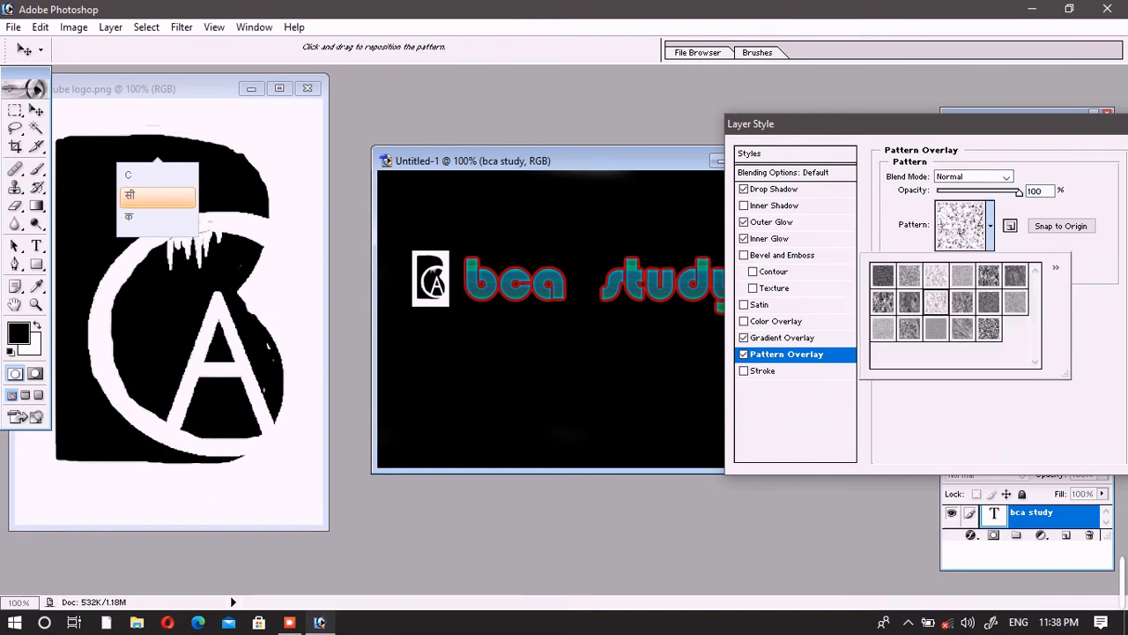
left_click(884, 301)
left_click(910, 275)
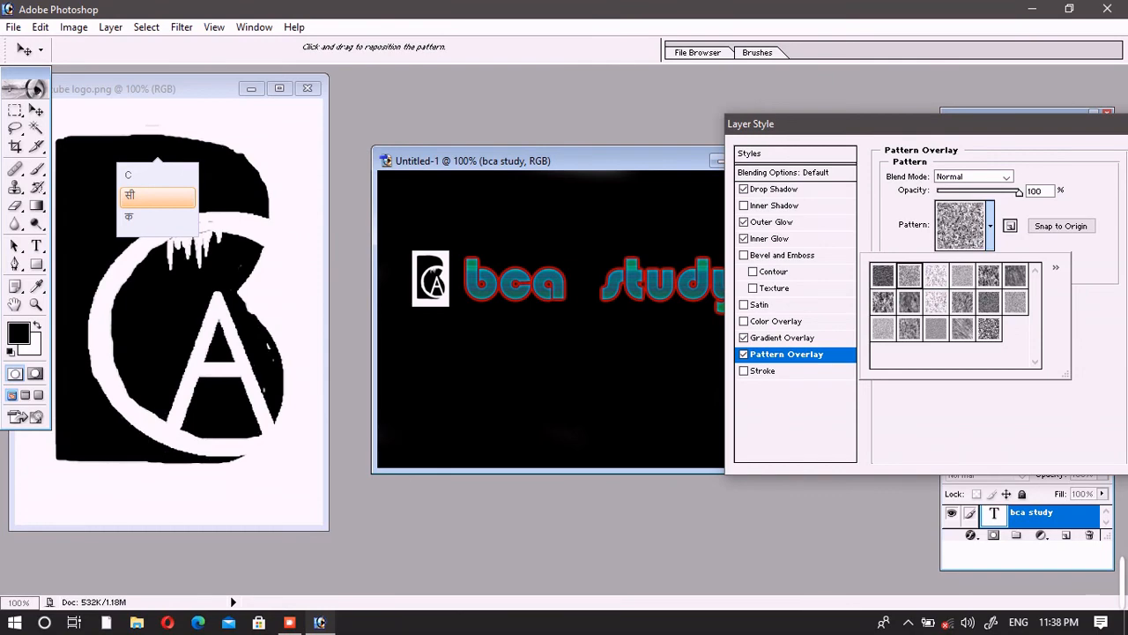
key("Return")
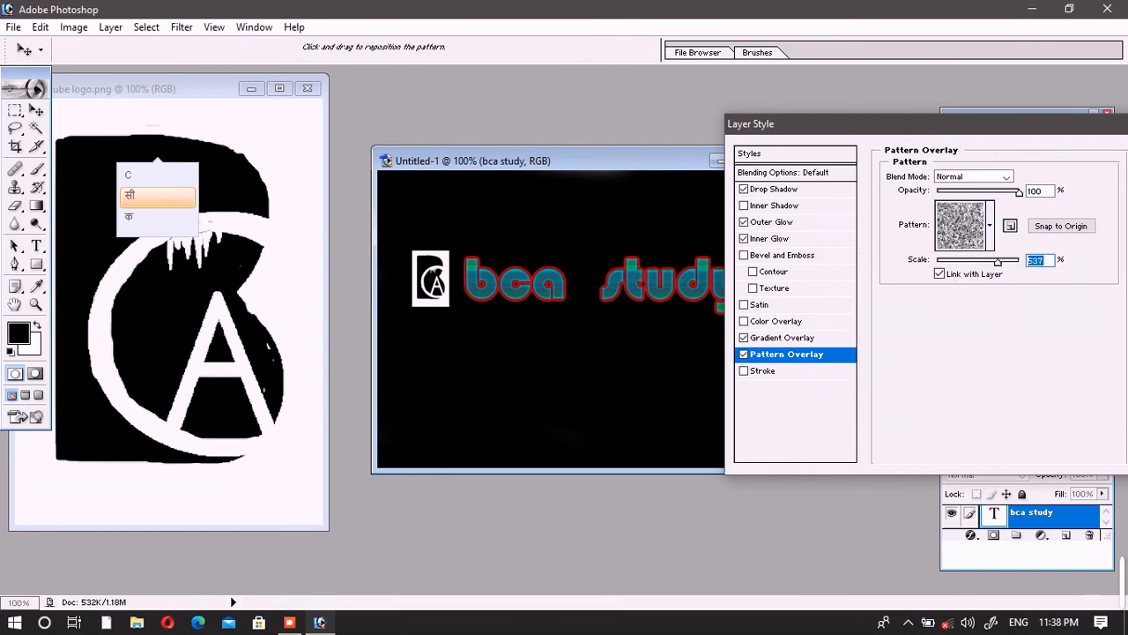
left_click_drag(882, 123, 509, 240)
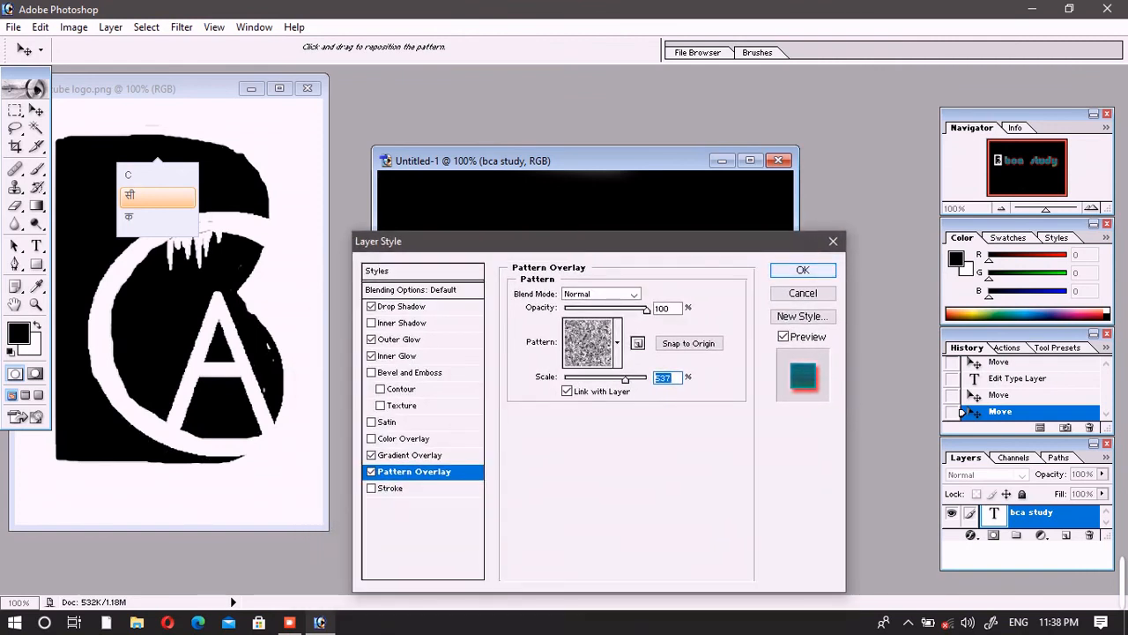
key("Return")
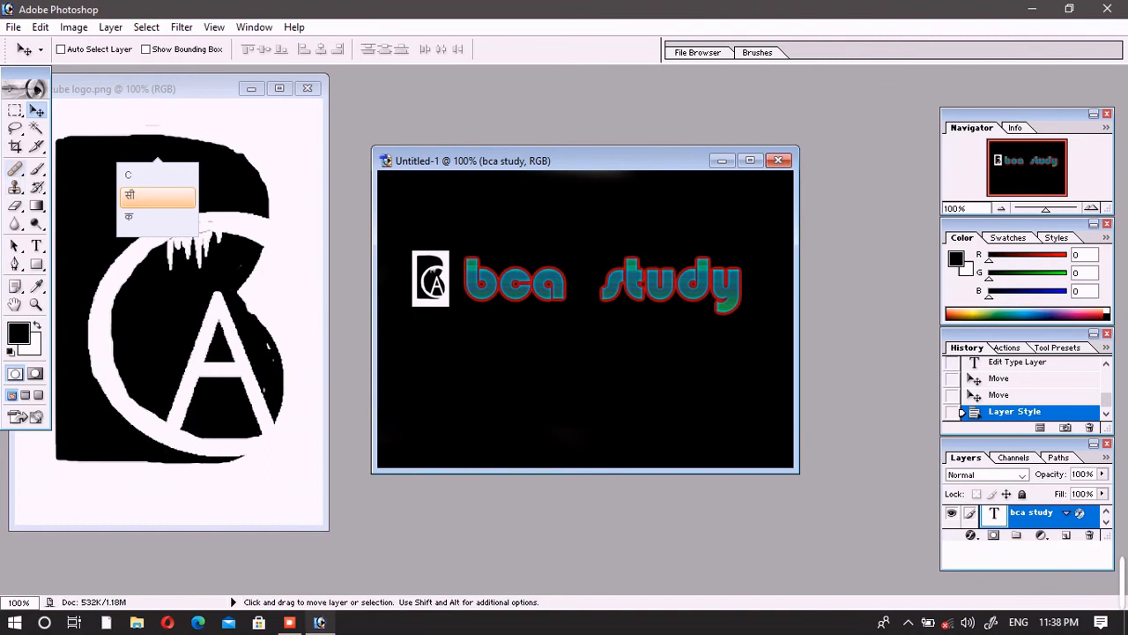
Set up the Eraser with a hard round brush of 61 px diameter and rasterize the "bca study" text layer
left_click(15, 205)
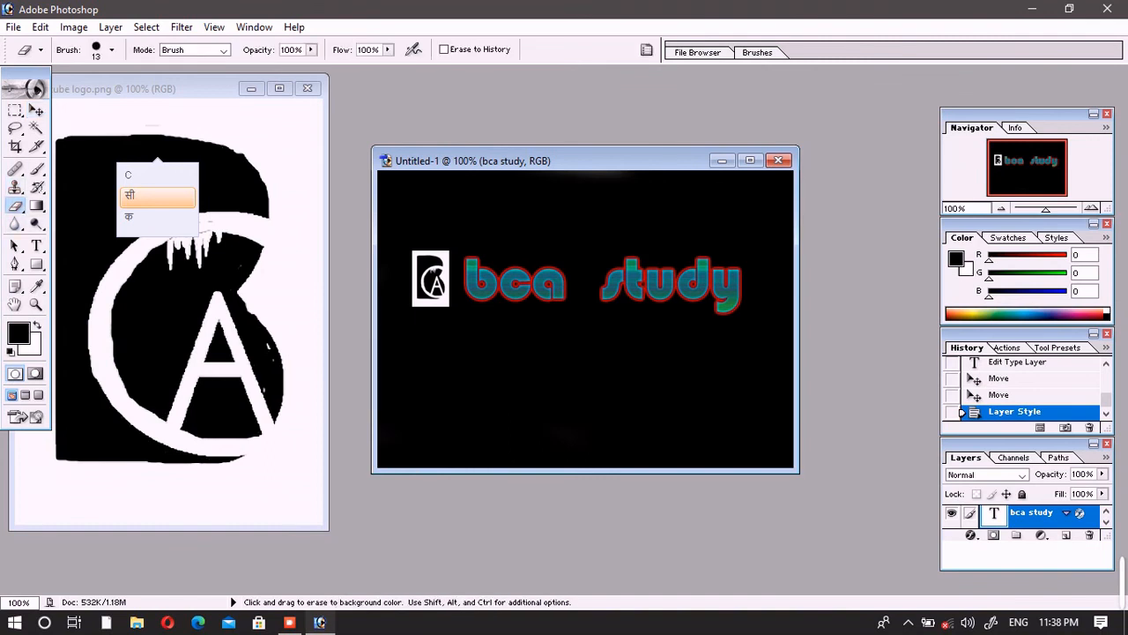
left_click(112, 50)
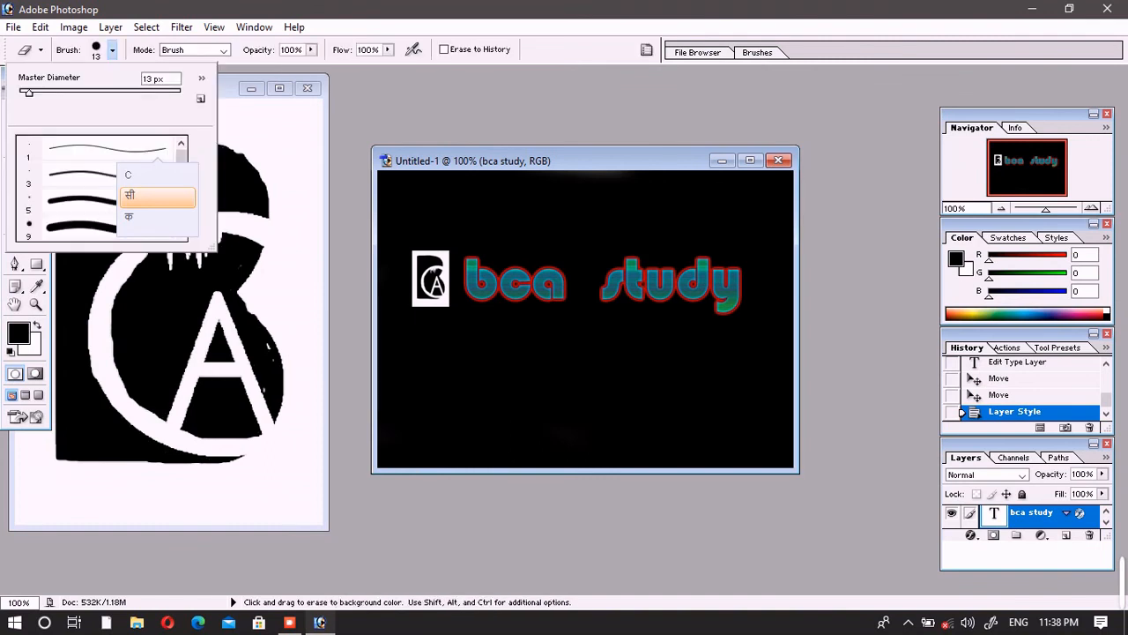
left_click(79, 227)
mouse_move(26, 92)
left_mouse_down()
mouse_move(87, 91)
mouse_move(67, 91)
left_mouse_up()
left_click(496, 280)
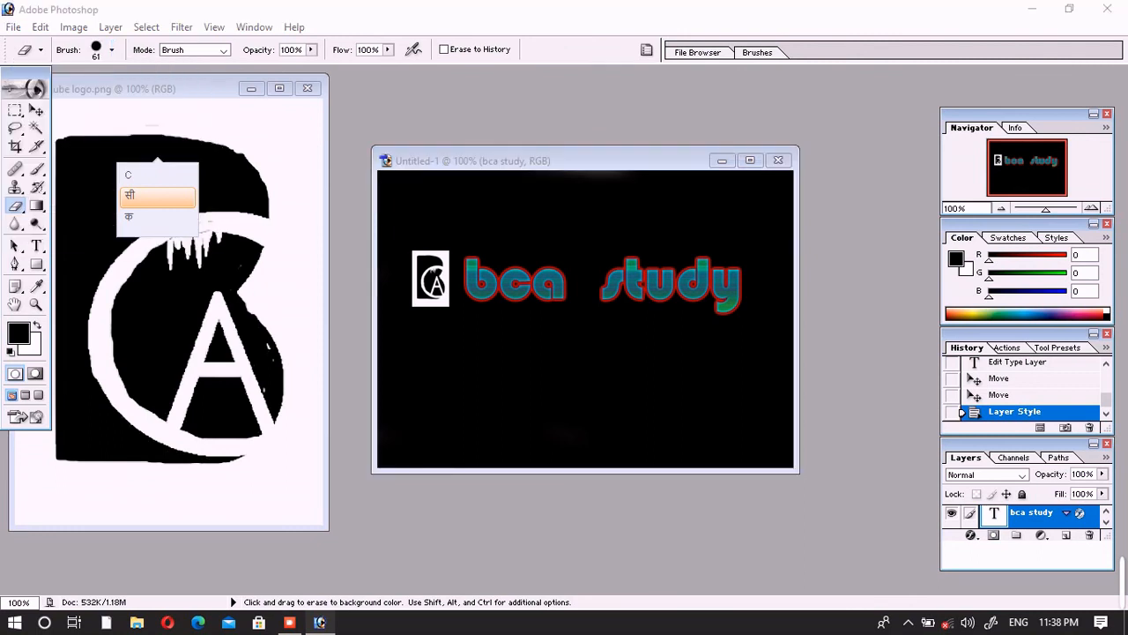
left_click(496, 252)
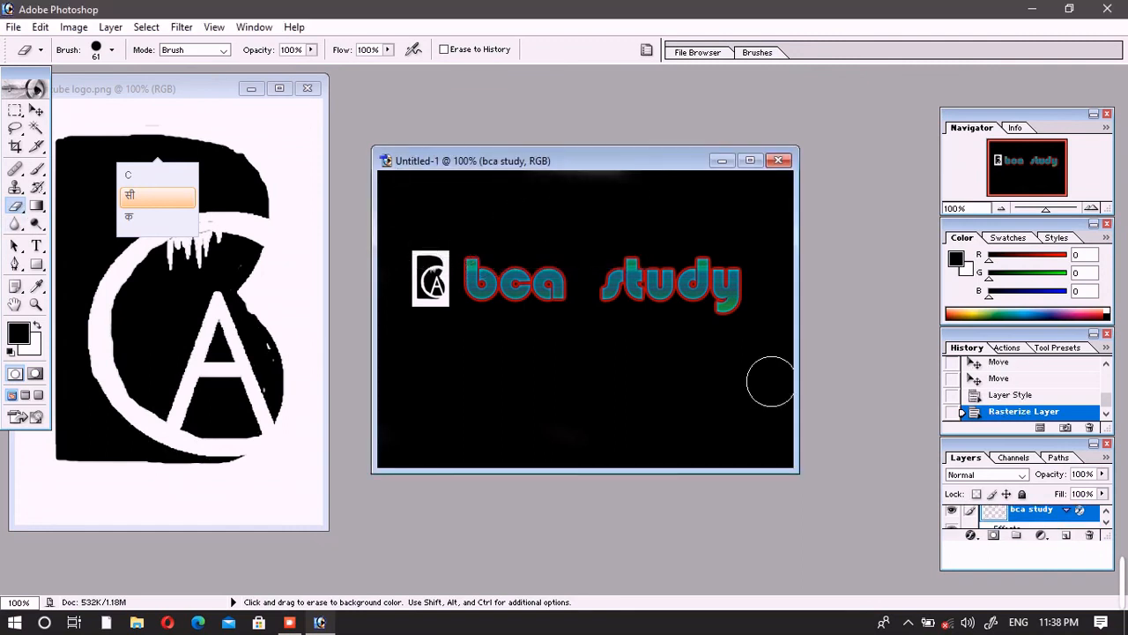
Make the Background layer the active layer and enlarge the image view to 110%
scroll(771, 381, "up", 1)
left_click(1106, 521)
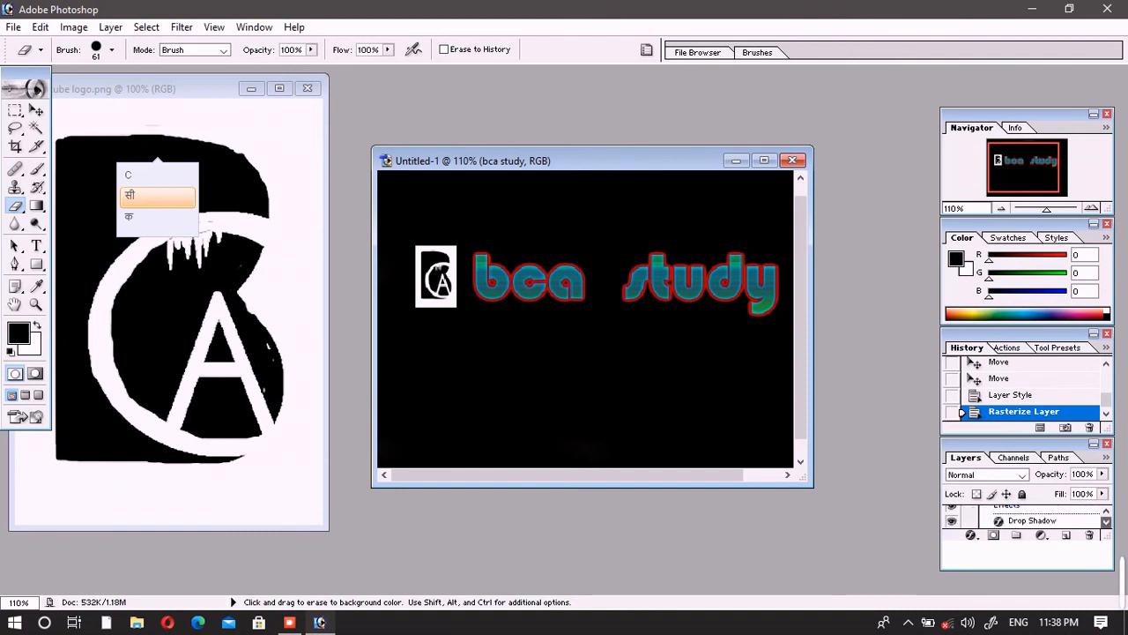
left_click(1105, 521)
left_click(1105, 521)
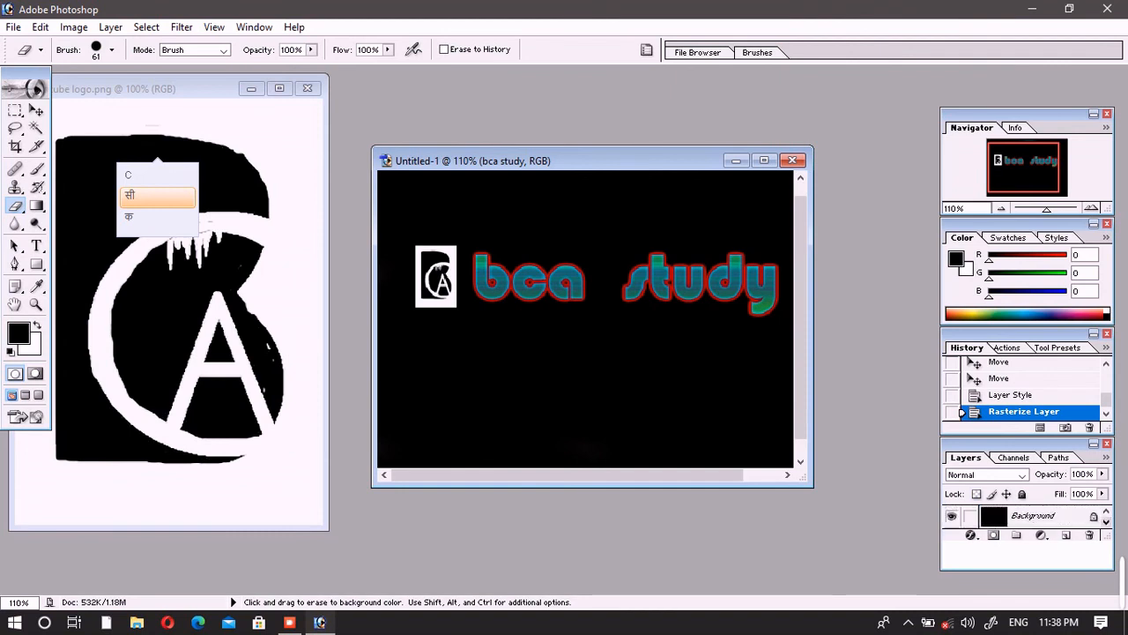
left_click(1033, 515)
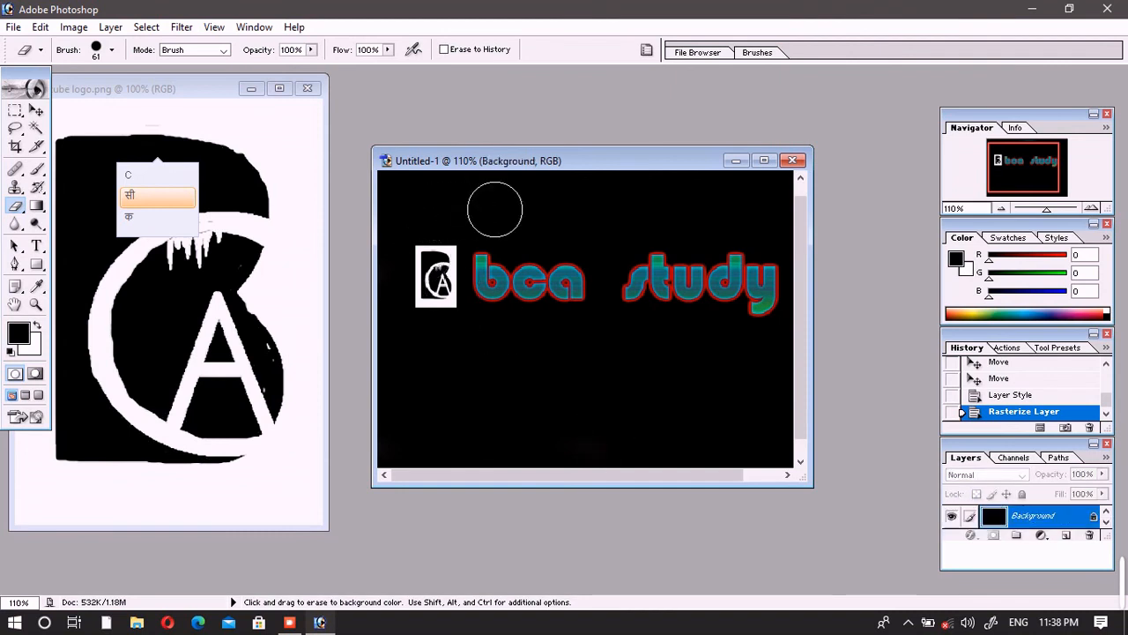
Erase one broad stroke above the logo and another below it on the Background layer, and undo the lower stroke
left_click_drag(542, 208, 432, 211)
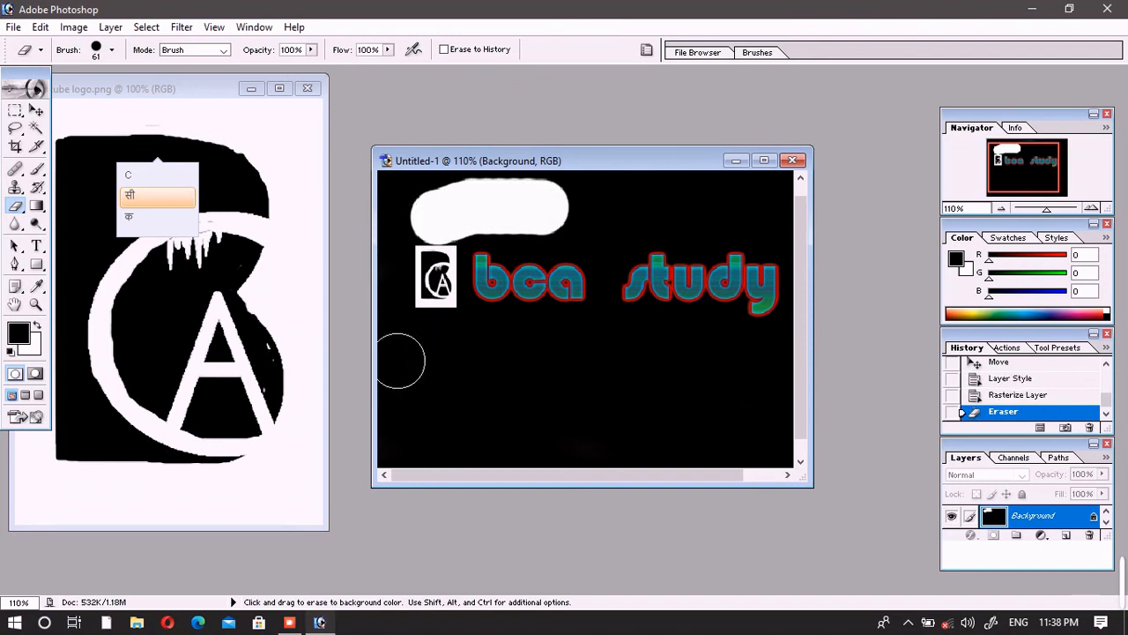
left_click_drag(398, 357, 454, 358)
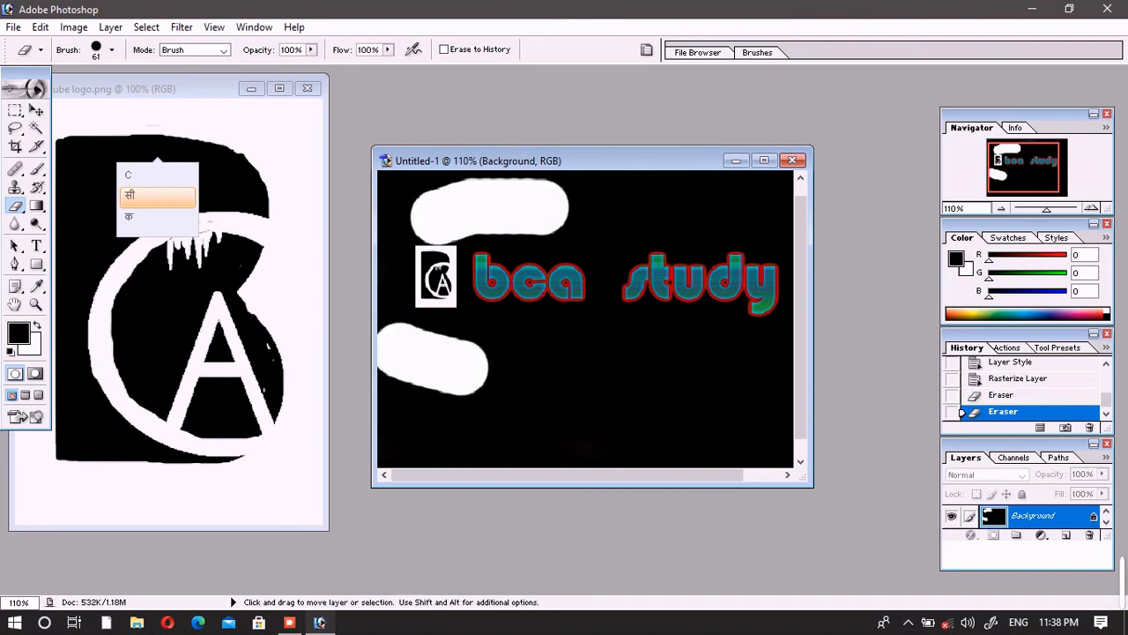
key("ctrl+z")
key("ctrl+z")
key("ctrl+z")
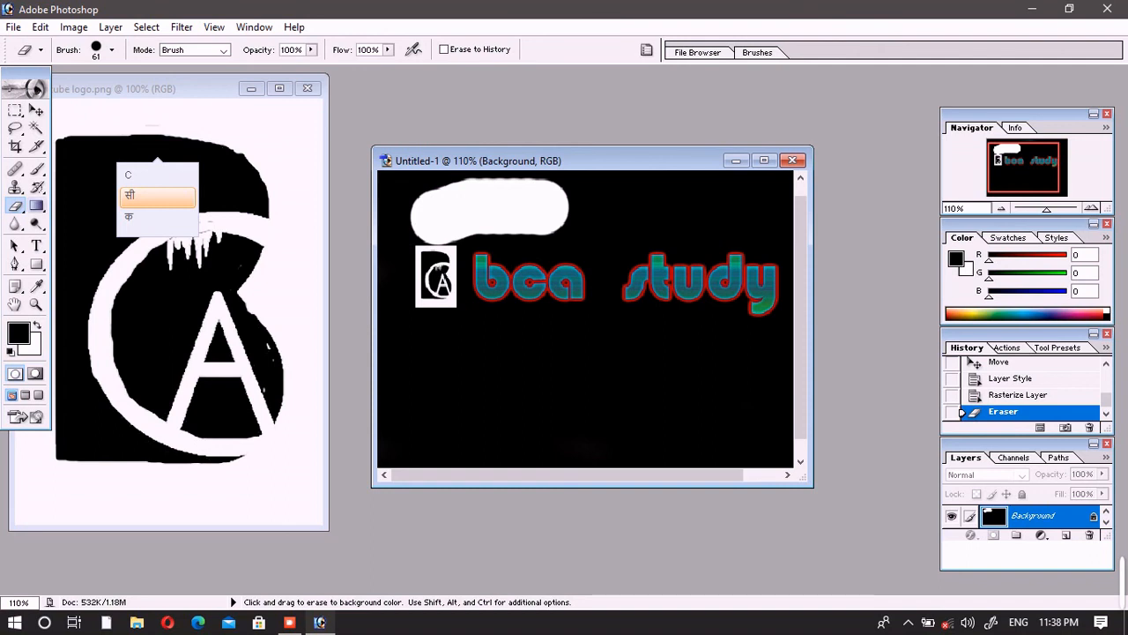
Fill the Background layer with a black-to-white linear gradient, drawn from above the logo towards the right over a short distance
left_click(37, 206)
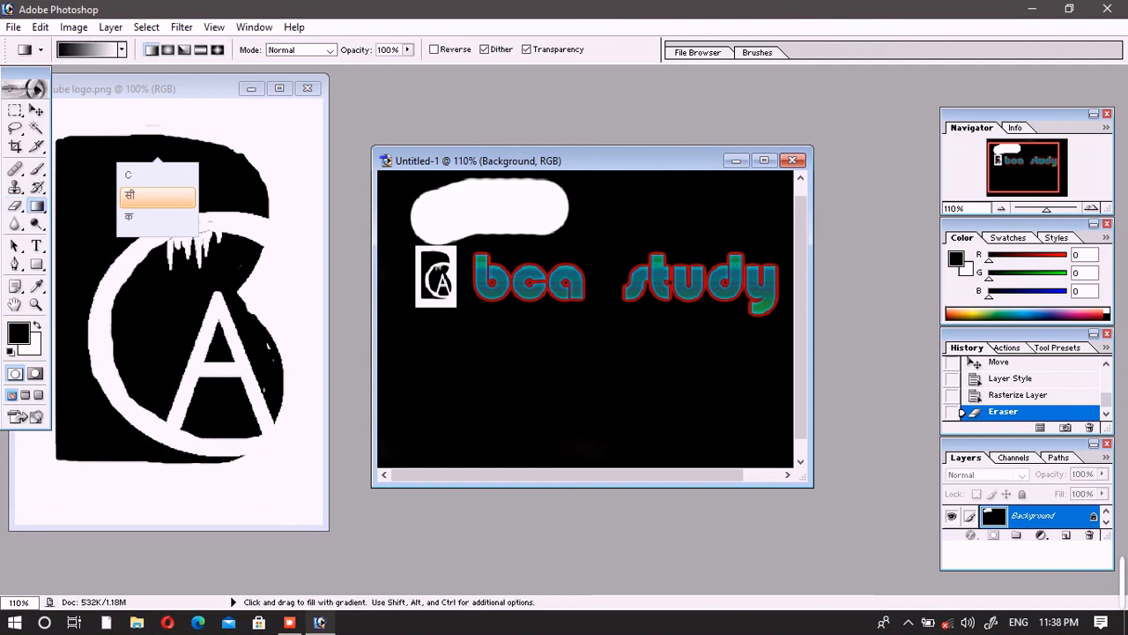
left_click_drag(452, 213, 526, 224)
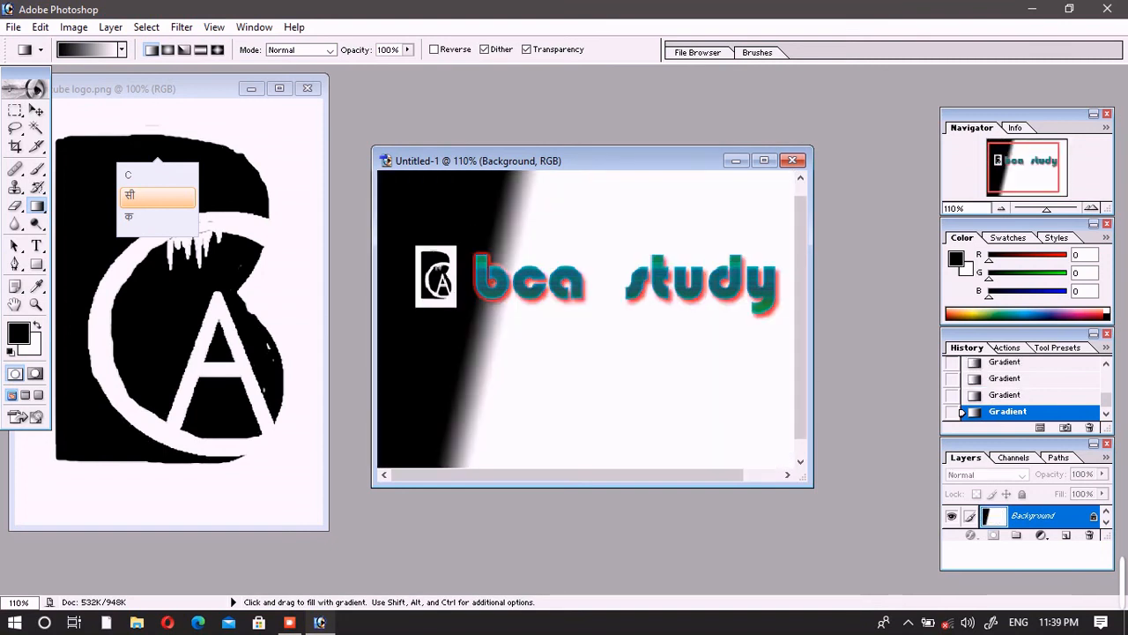